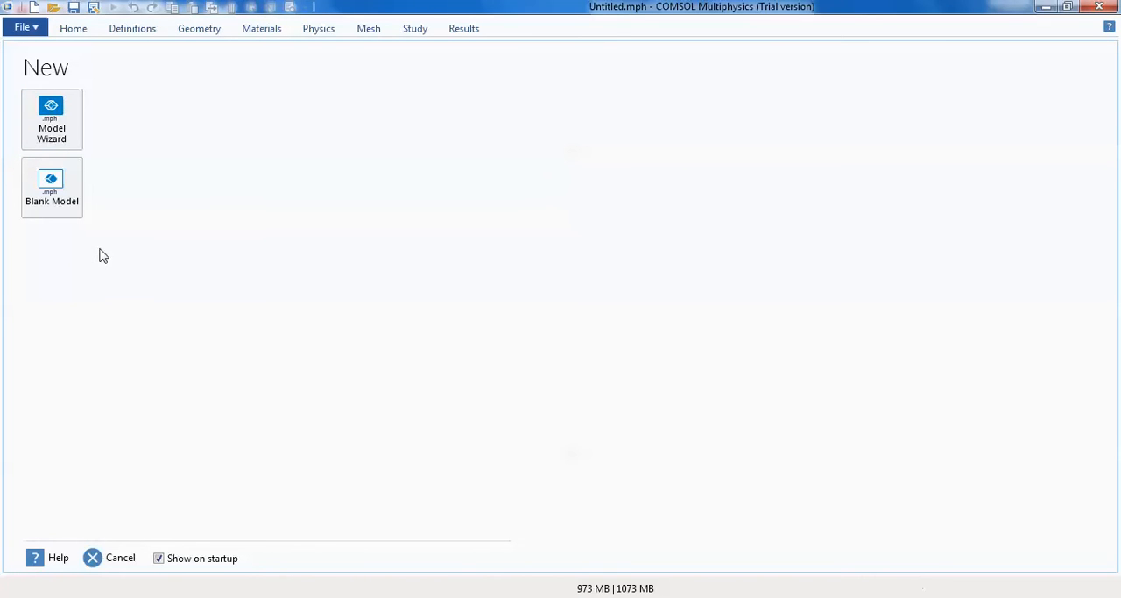
- Start a 2D model with the Model Wizard and add the Heat Transfer in Fluids (ht) physics interface
{"action": "left_click", "coordinate": [62, 126]}
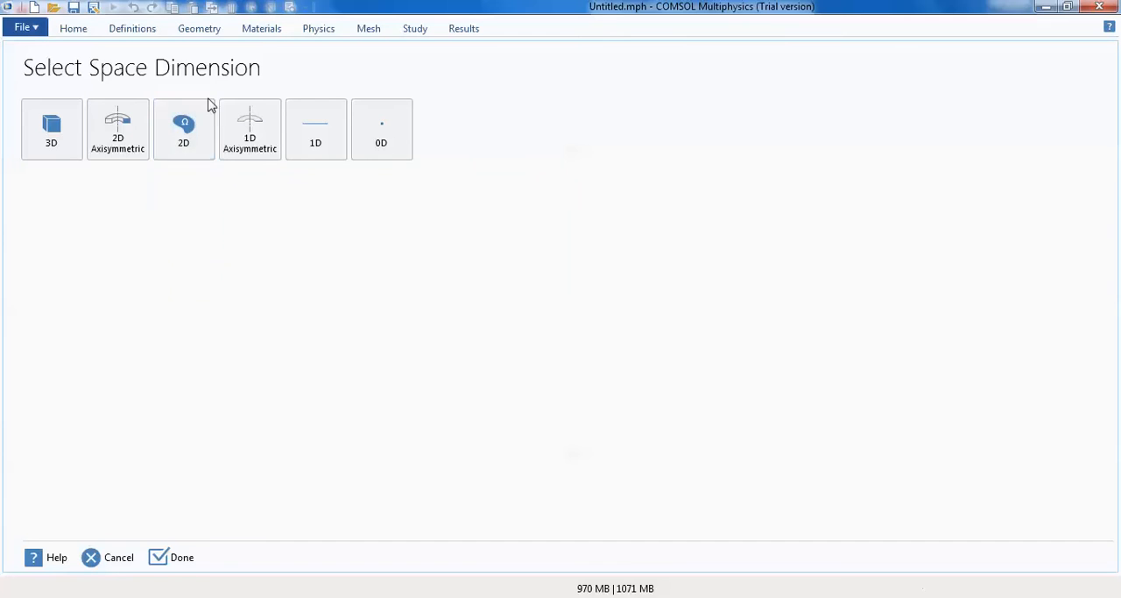
{"action": "left_click", "coordinate": [185, 123]}
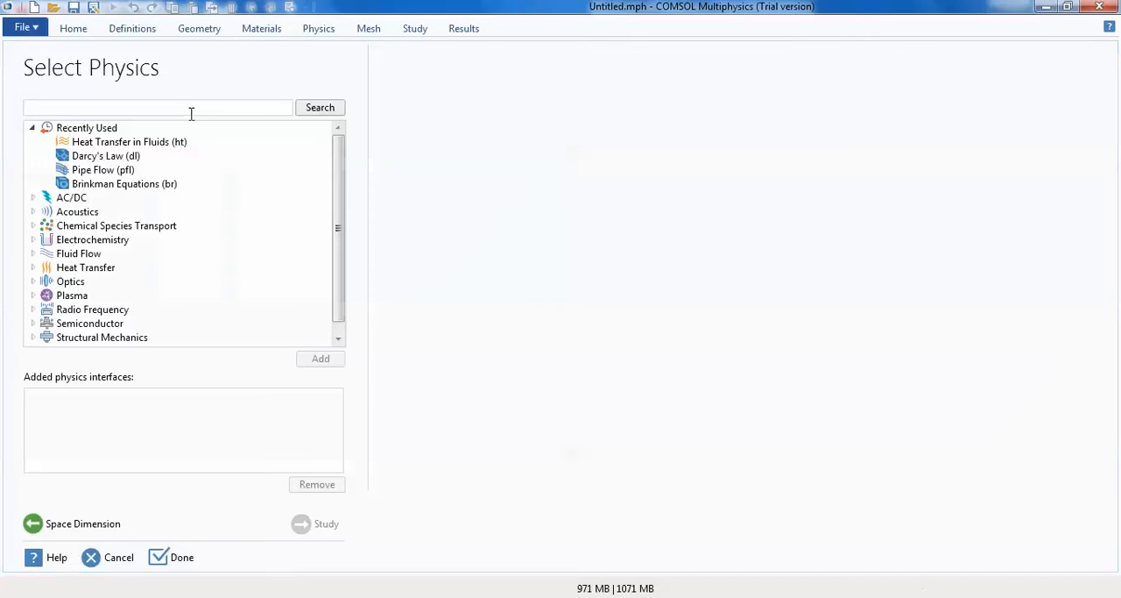
{"action": "left_click", "coordinate": [32, 127]}
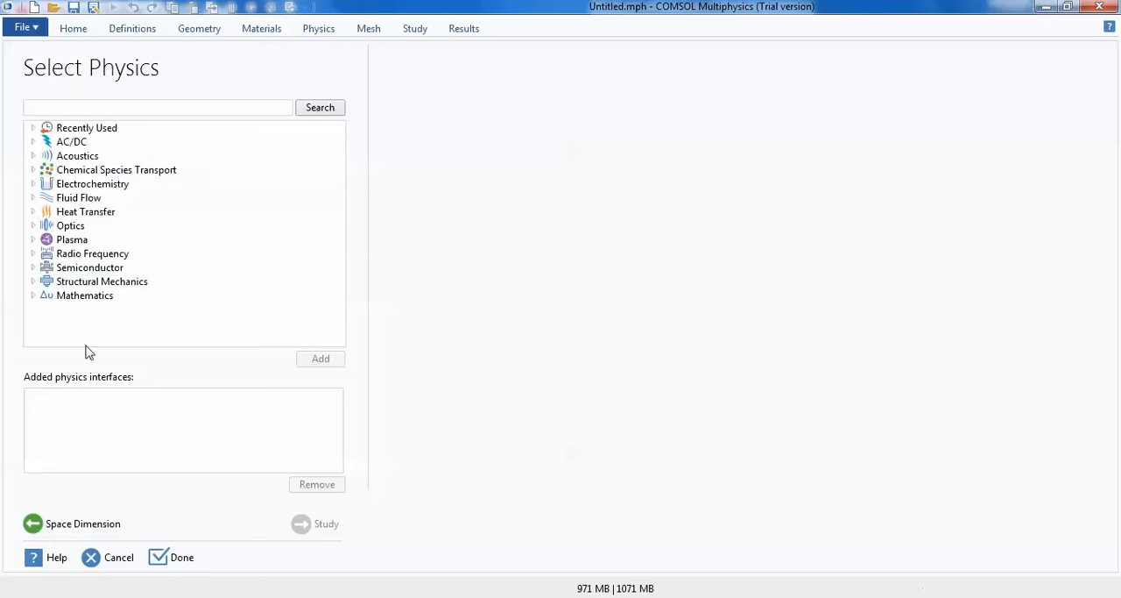
{"action": "left_click", "coordinate": [32, 128]}
{"action": "left_click", "coordinate": [89, 141]}
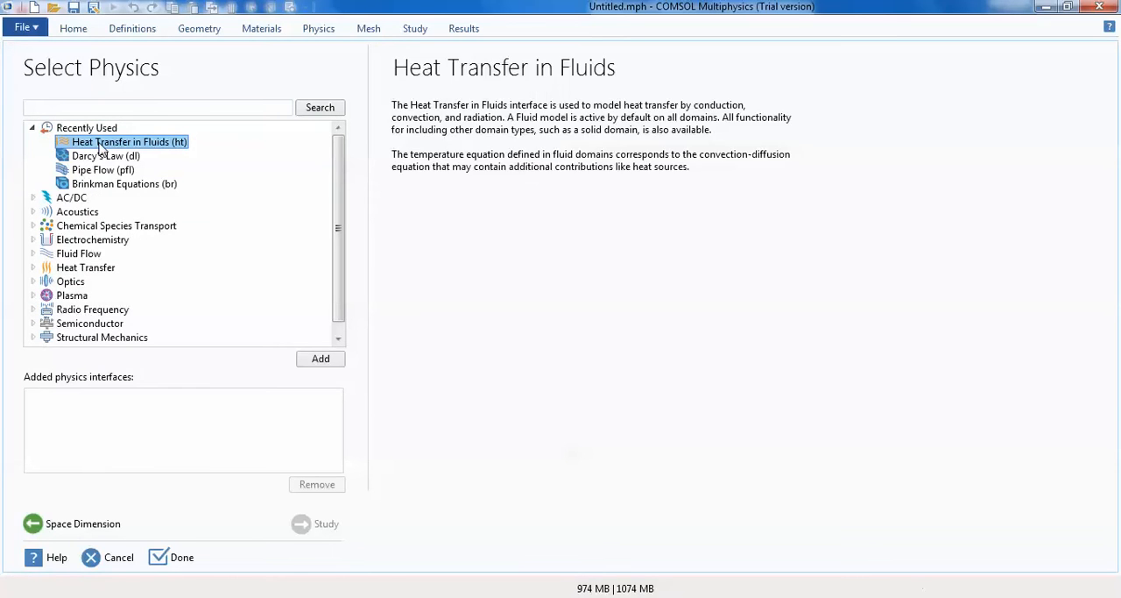
{"action": "left_click", "coordinate": [320, 365]}
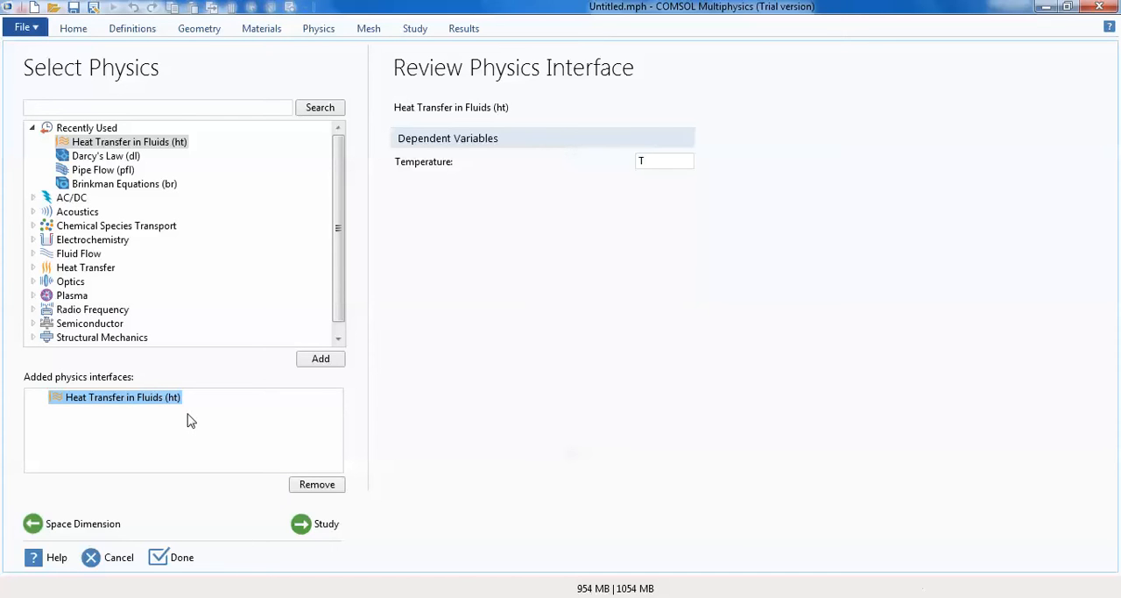
- Choose the preset Stationary study and finish the model setup
{"action": "left_click", "coordinate": [319, 529]}
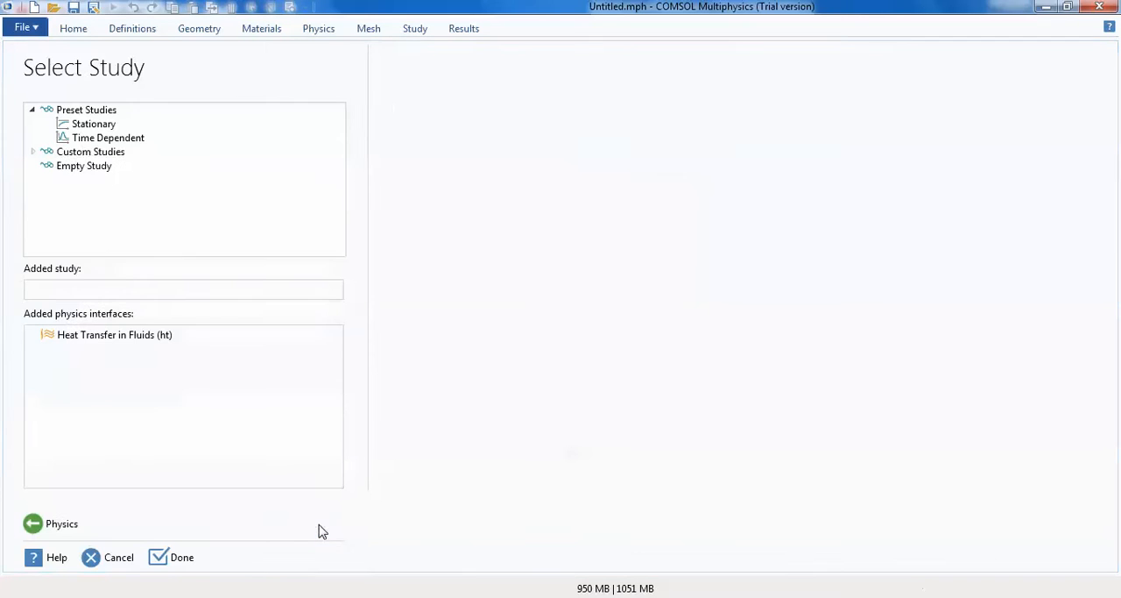
{"action": "left_click", "coordinate": [88, 126]}
{"action": "left_click", "coordinate": [91, 125]}
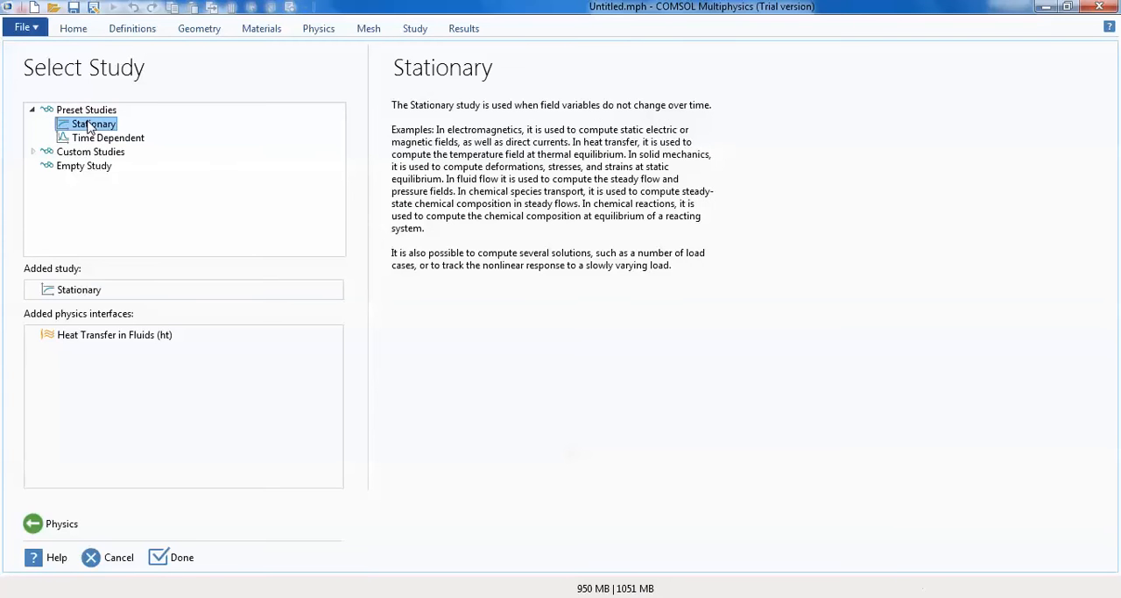
{"action": "left_click", "coordinate": [173, 557]}
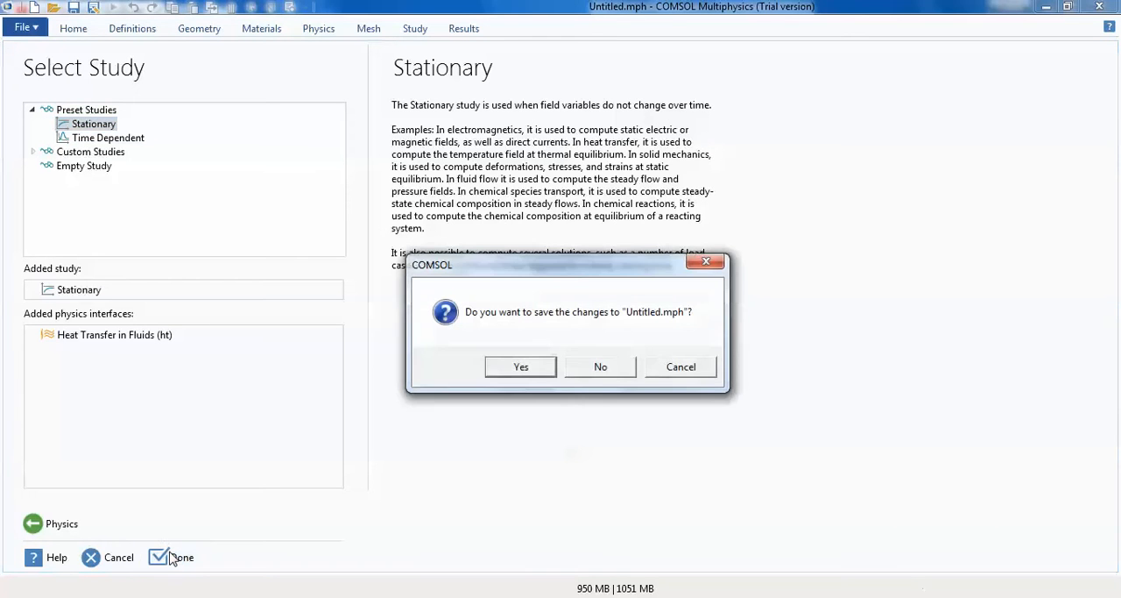
- Save the previous untitled model's changes to the Desktop, replacing the existing sample.mph
{"action": "left_click", "coordinate": [539, 372]}
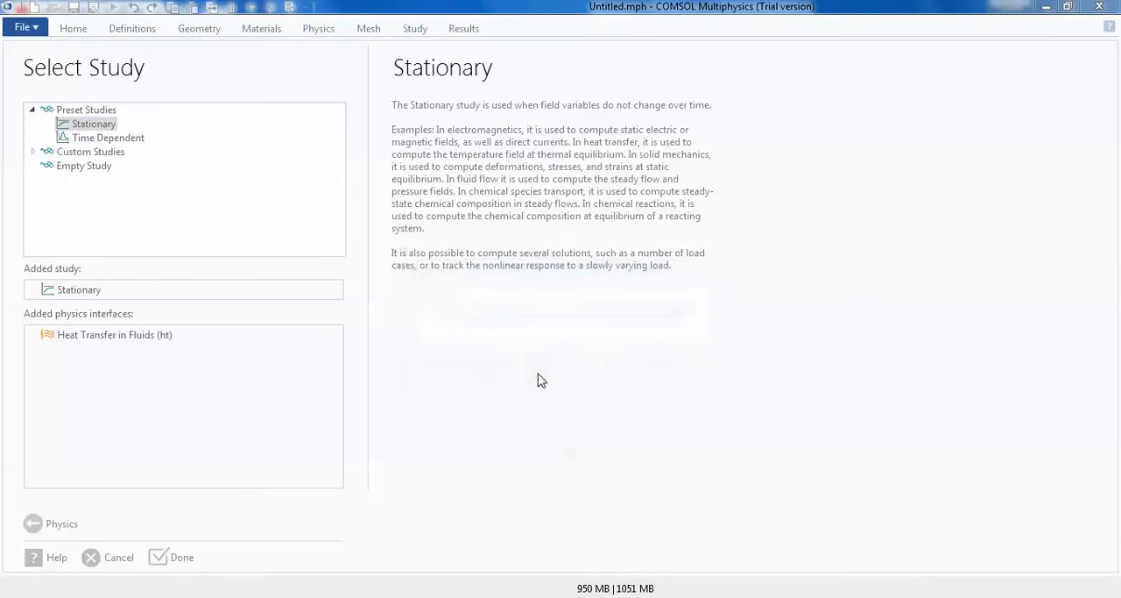
{"action": "double_click", "coordinate": [221, 111]}
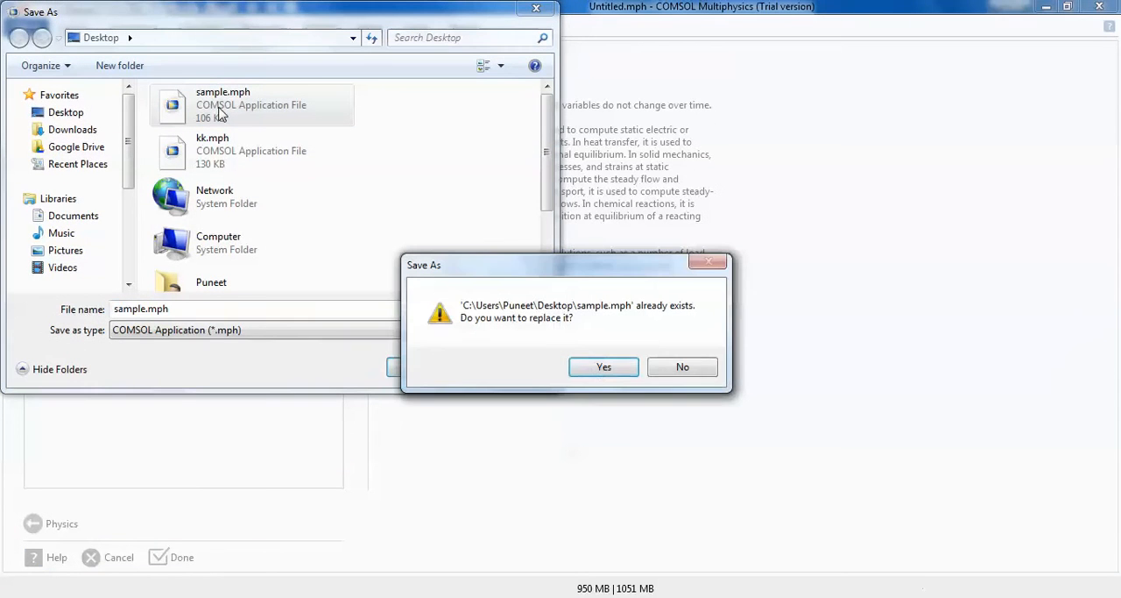
{"action": "left_click", "coordinate": [603, 368]}
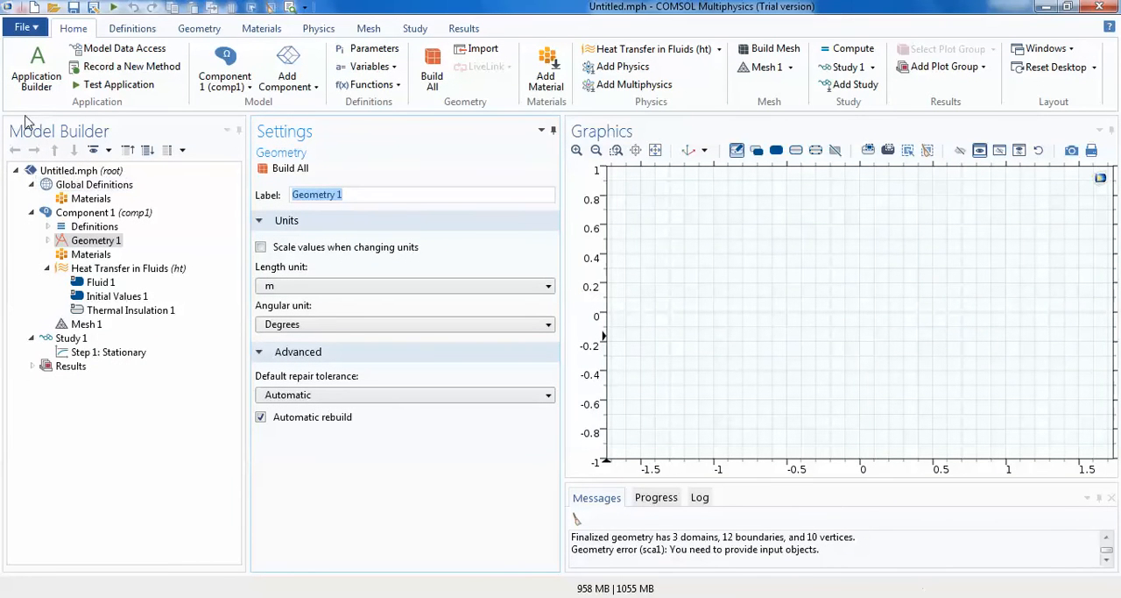
- Examine the model tree's root, Global Definitions and Component 1 nodes, including the component's Definitions
{"action": "left_click", "coordinate": [16, 172]}
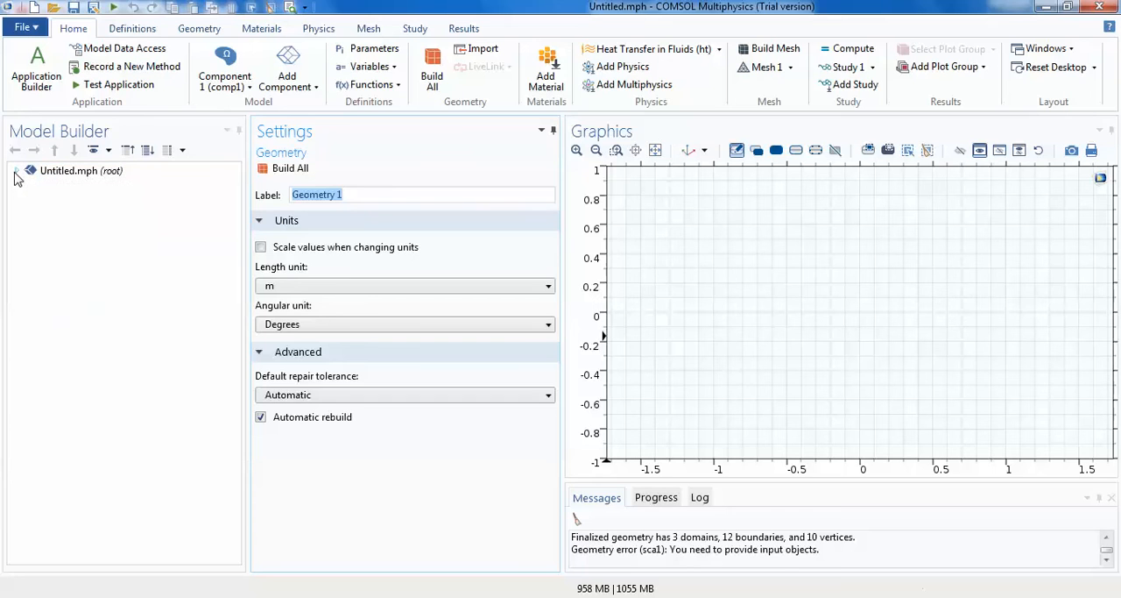
{"action": "left_click", "coordinate": [16, 172]}
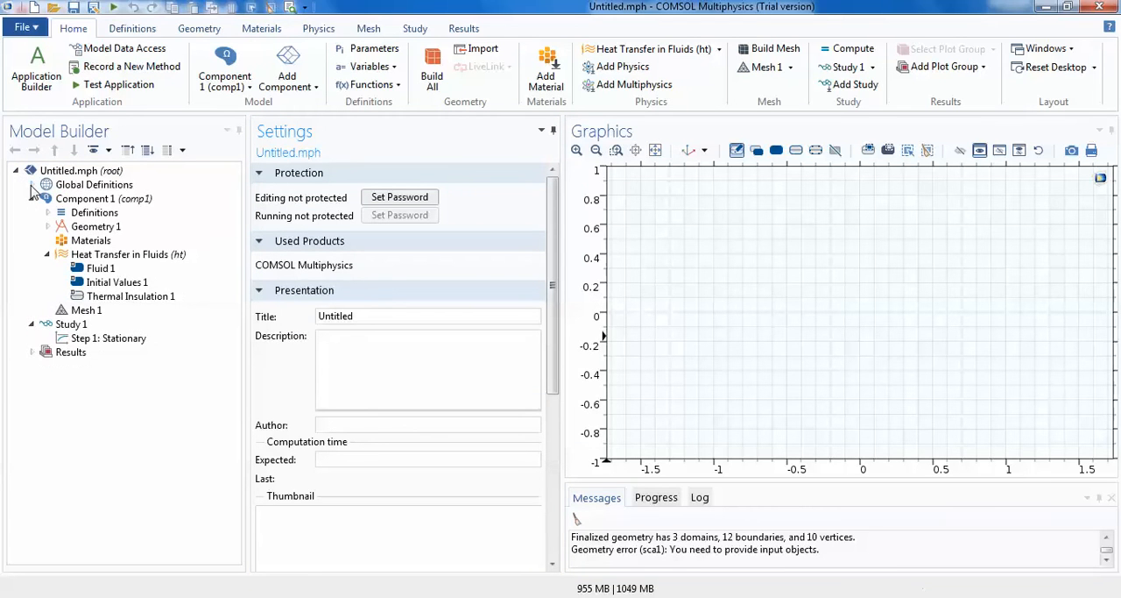
{"action": "left_click", "coordinate": [31, 185]}
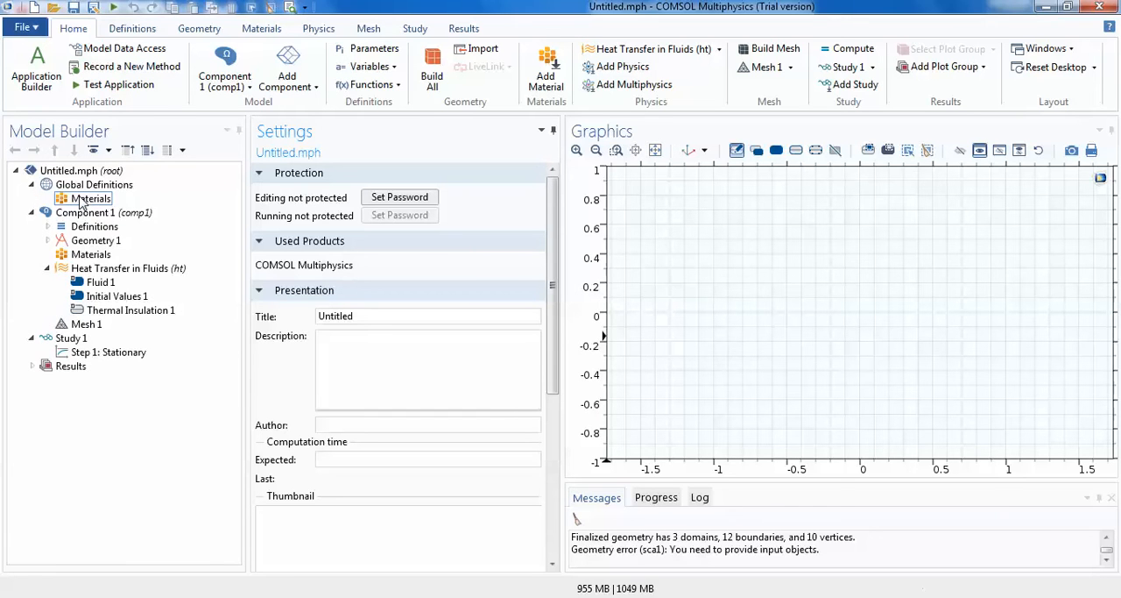
{"action": "left_click", "coordinate": [32, 213]}
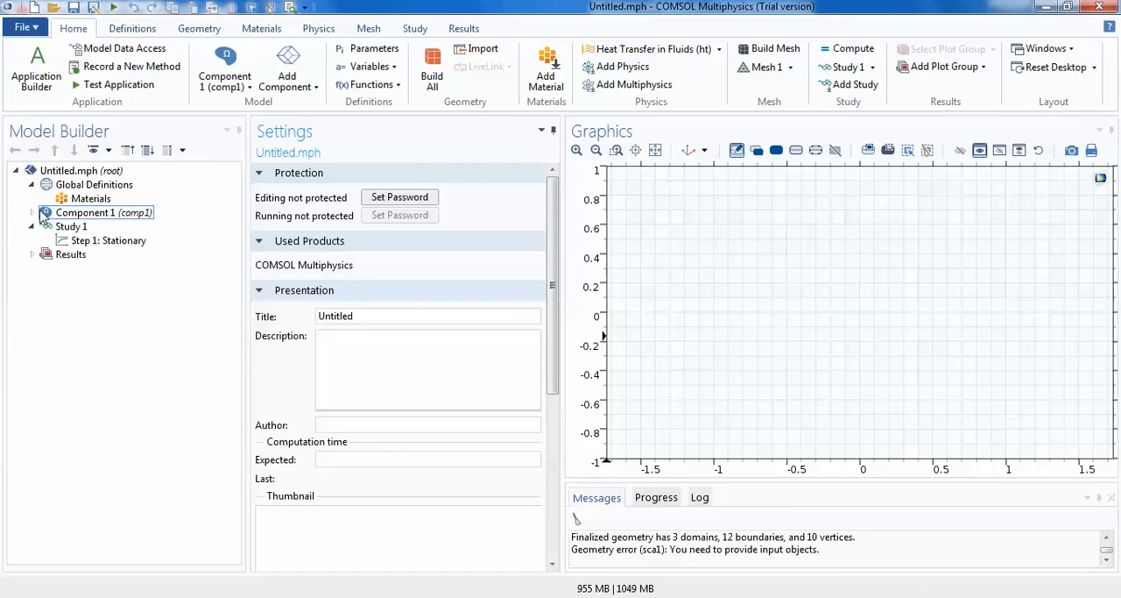
{"action": "left_click", "coordinate": [32, 214]}
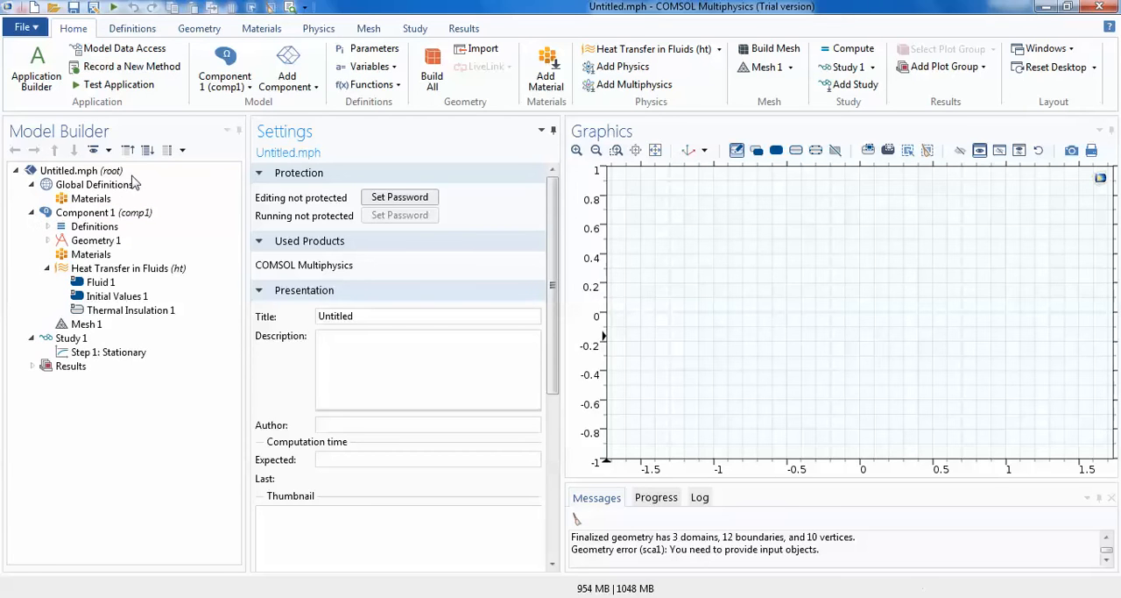
{"action": "left_click", "coordinate": [48, 226]}
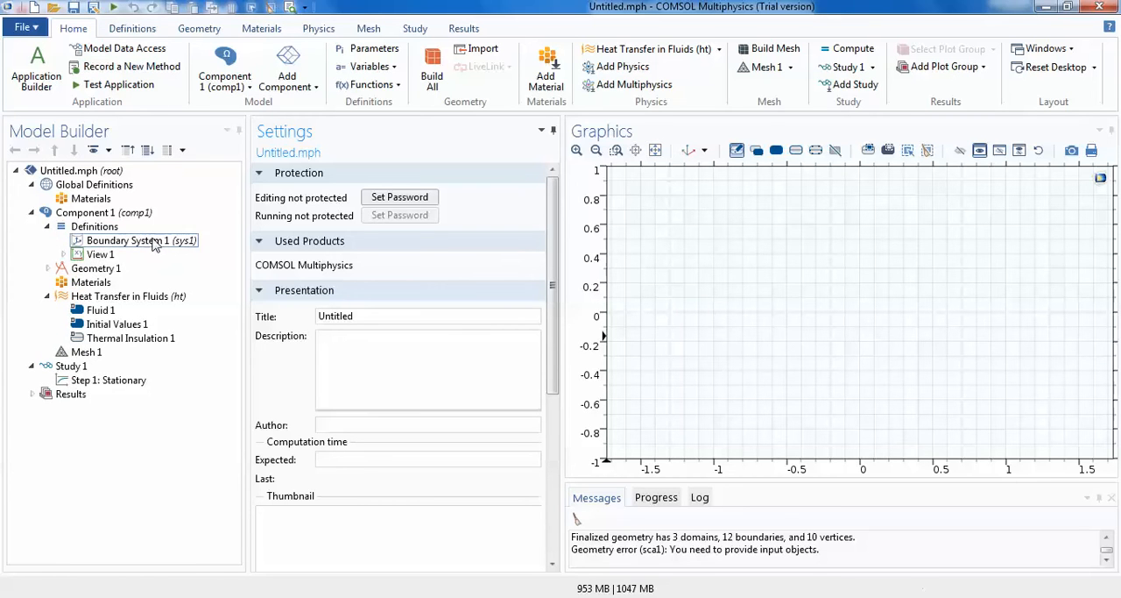
{"action": "left_click", "coordinate": [49, 226]}
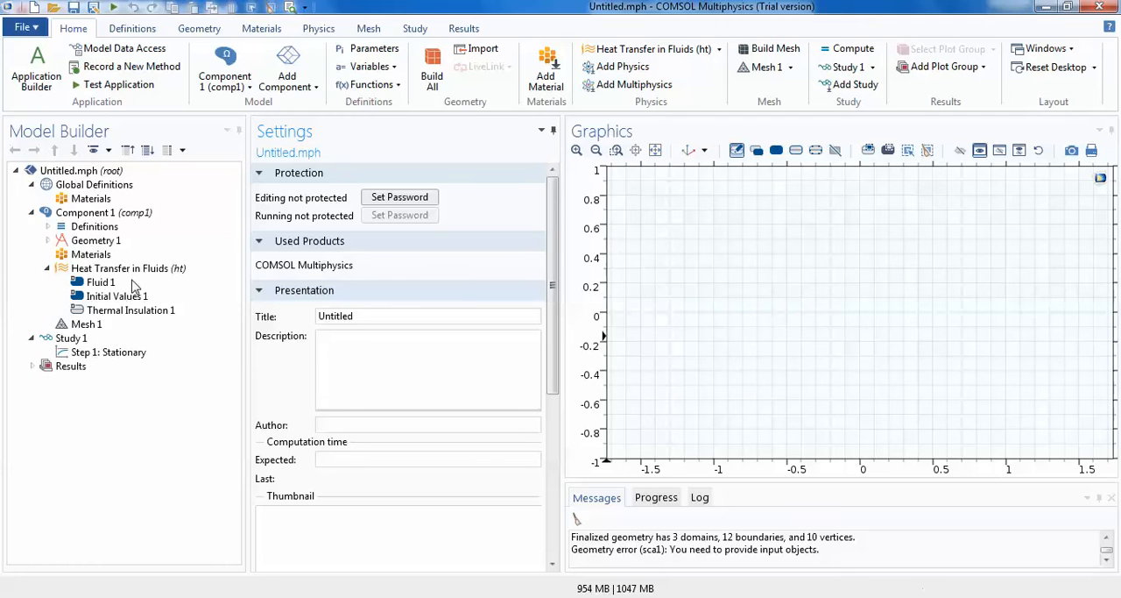
- Add an Import feature to Geometry 1 and view its available source file types
{"action": "left_click", "coordinate": [97, 240]}
{"action": "right_click", "coordinate": [96, 240]}
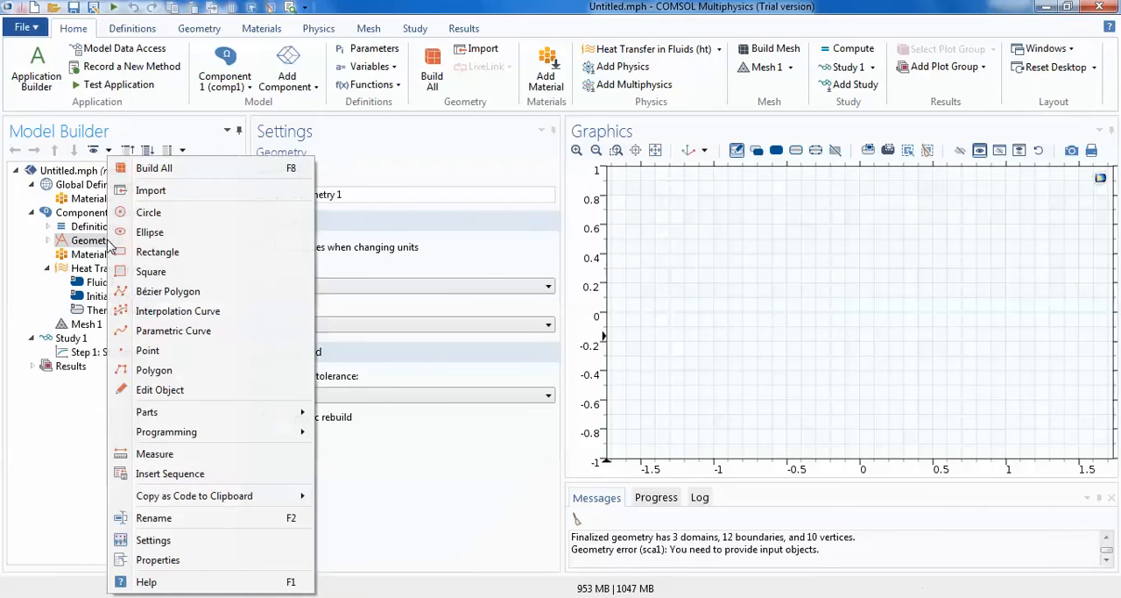
{"action": "left_click", "coordinate": [145, 194]}
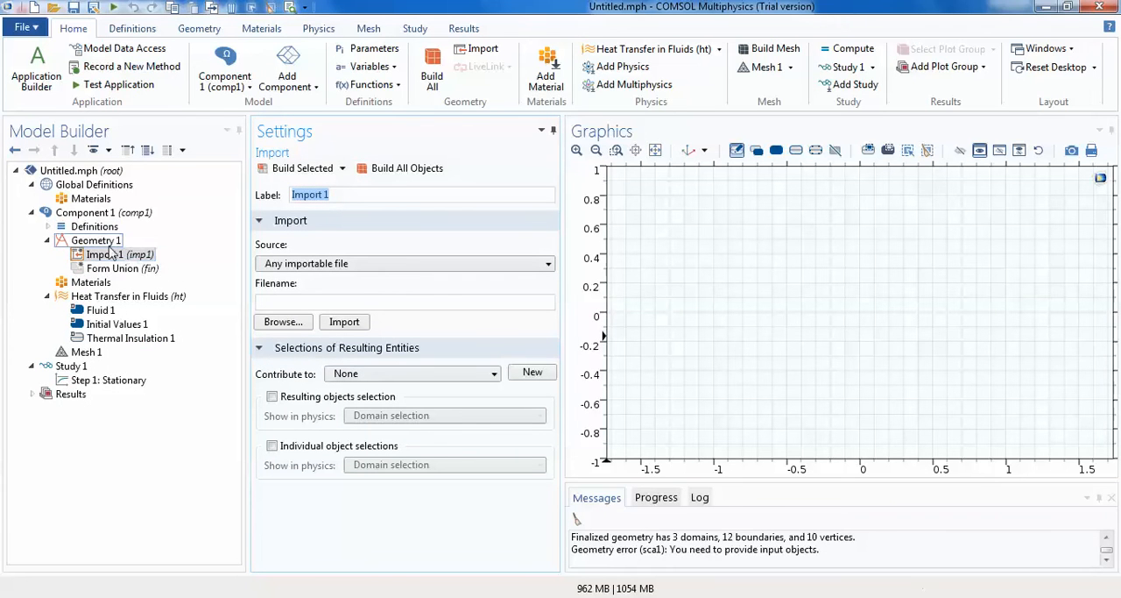
{"action": "left_click", "coordinate": [347, 265]}
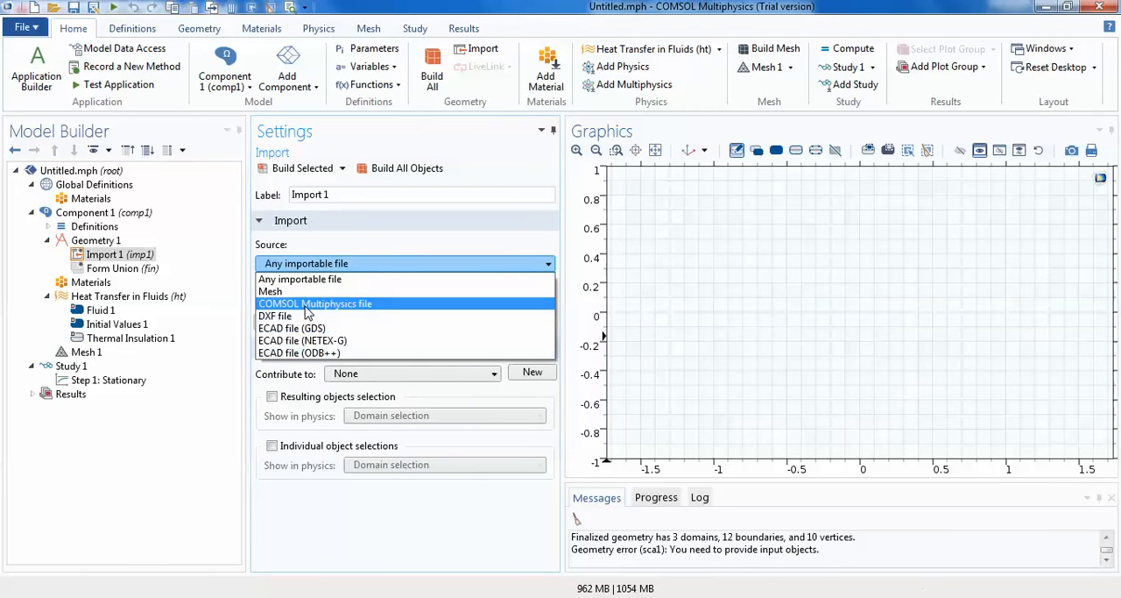
- Delete the Import feature from Geometry 1
{"action": "left_click", "coordinate": [110, 255]}
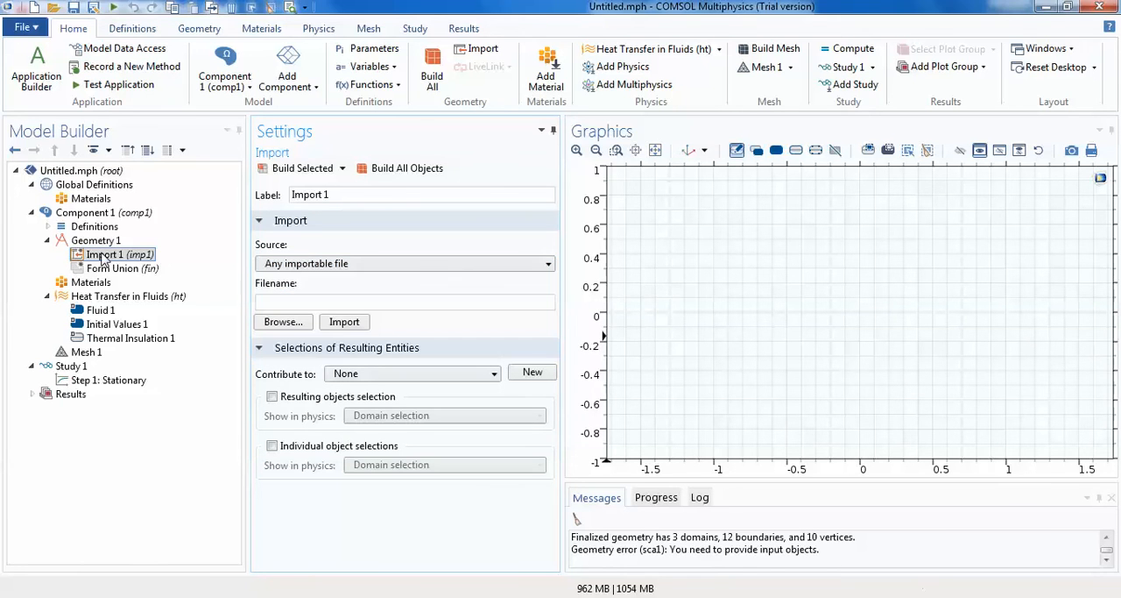
{"action": "right_click", "coordinate": [102, 254]}
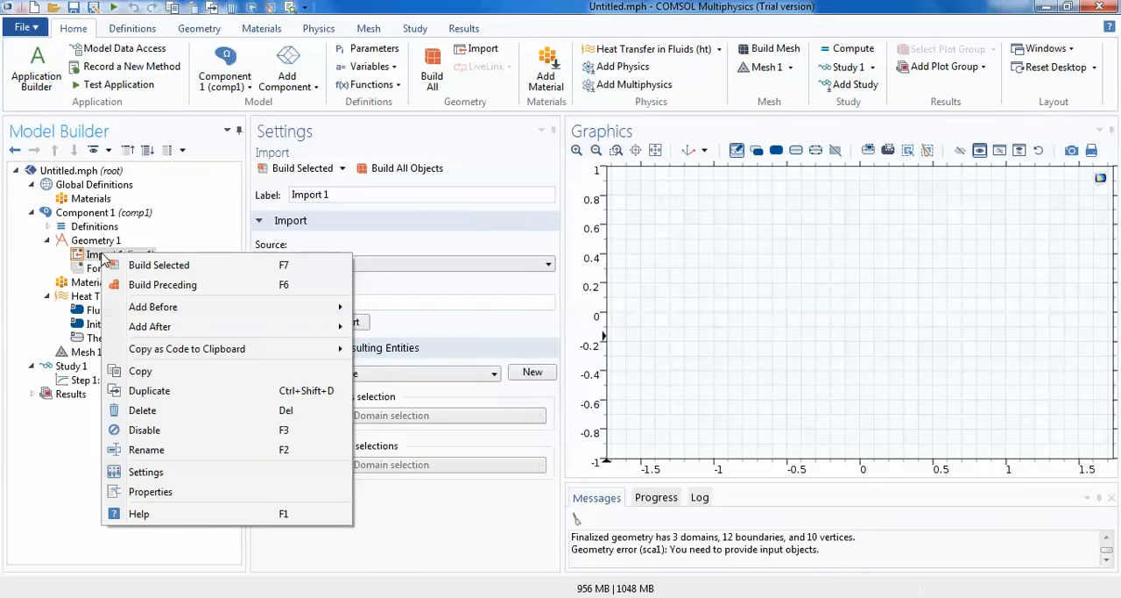
{"action": "left_click", "coordinate": [145, 410]}
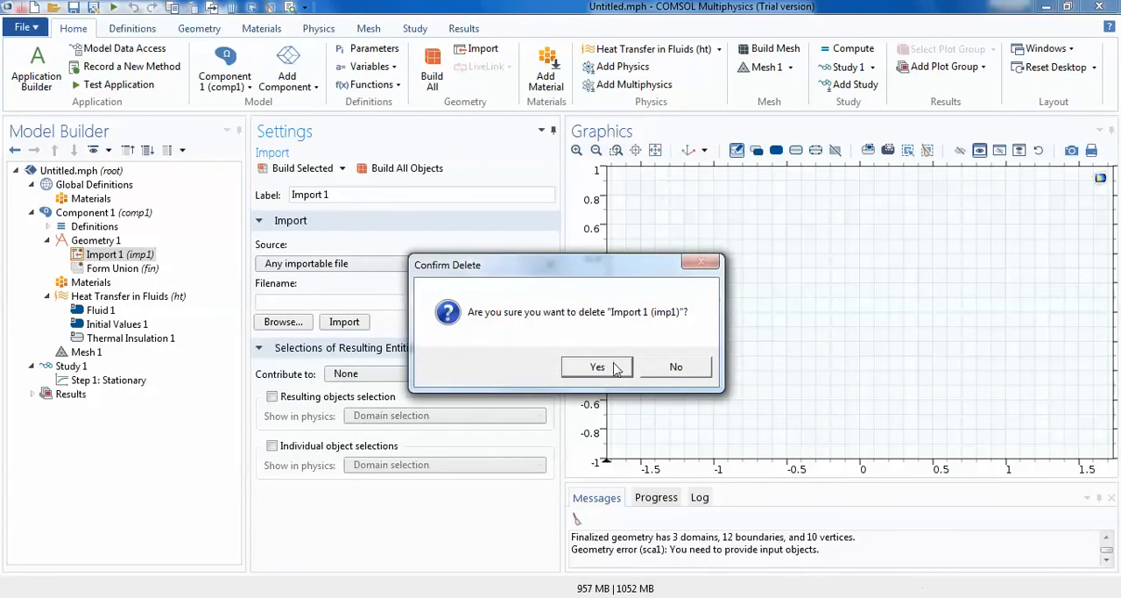
{"action": "left_click", "coordinate": [597, 367]}
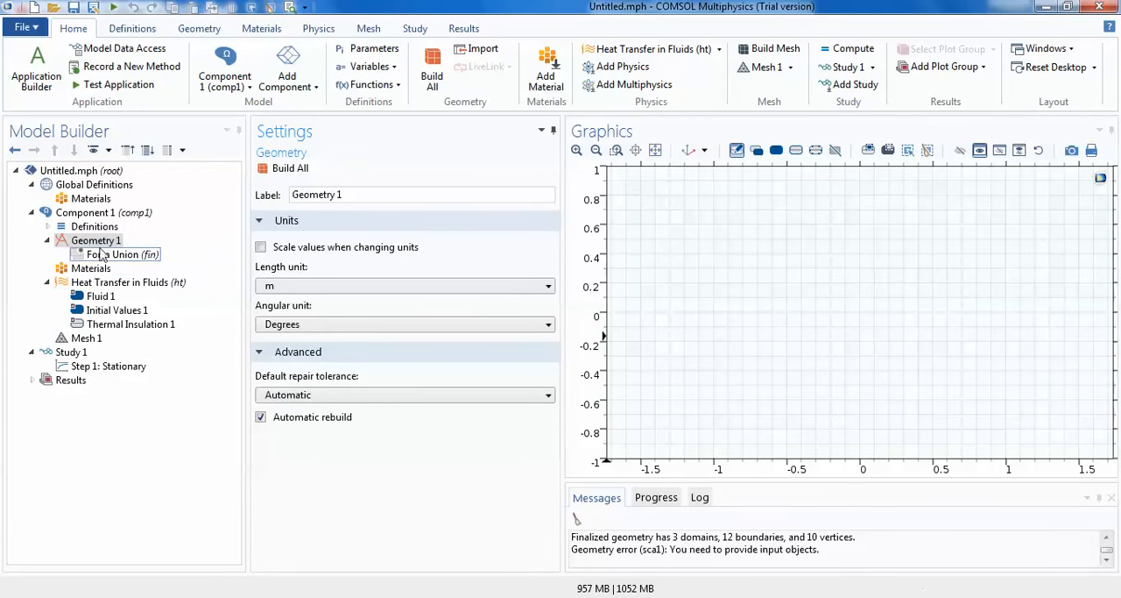
- Add a circle with a radius of 50[cm] to Geometry 1 and build all objects
{"action": "left_click", "coordinate": [104, 243]}
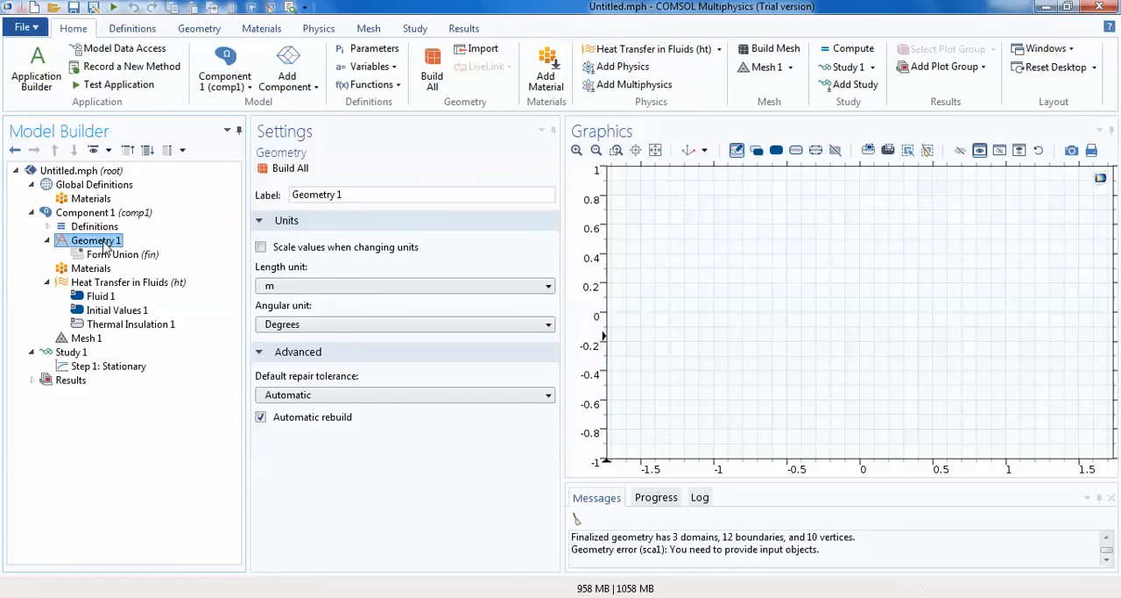
{"action": "right_click", "coordinate": [104, 246]}
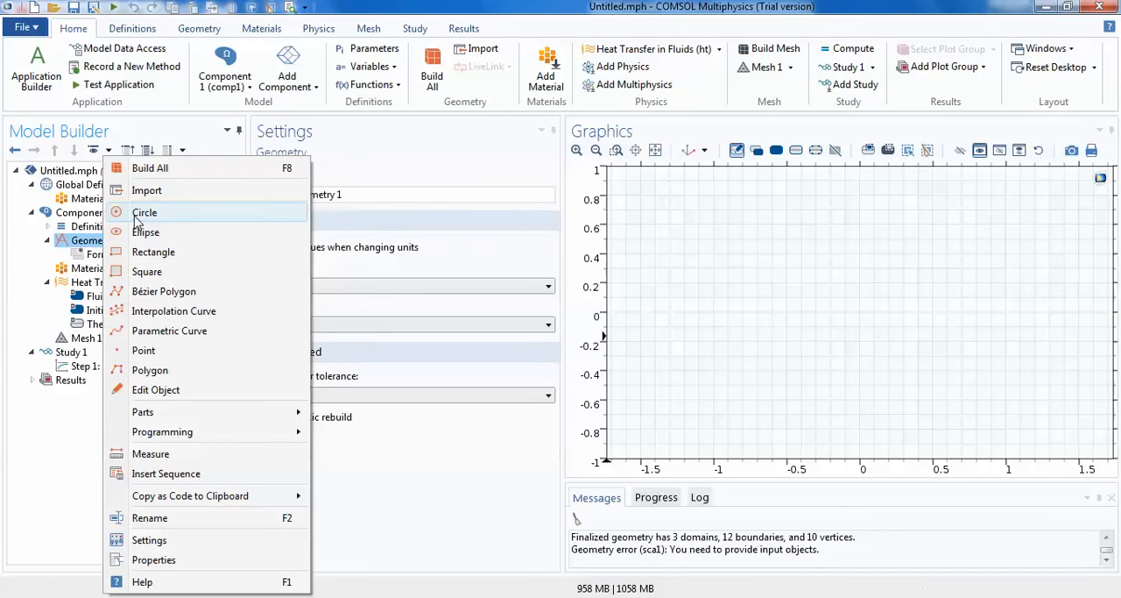
{"action": "left_click", "coordinate": [138, 213]}
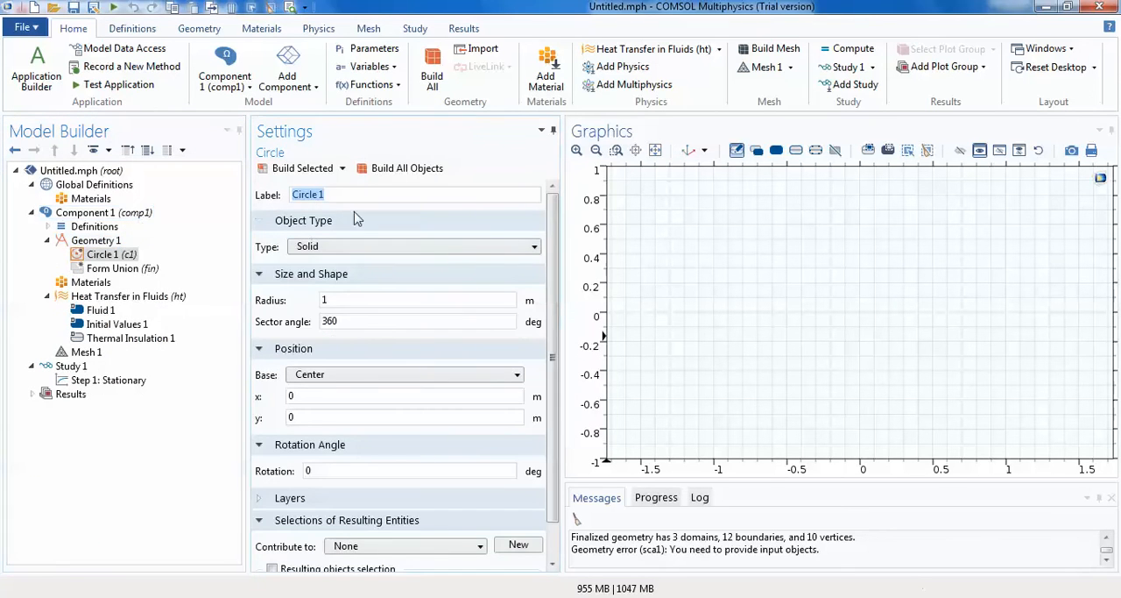
{"action": "left_click", "coordinate": [329, 298]}
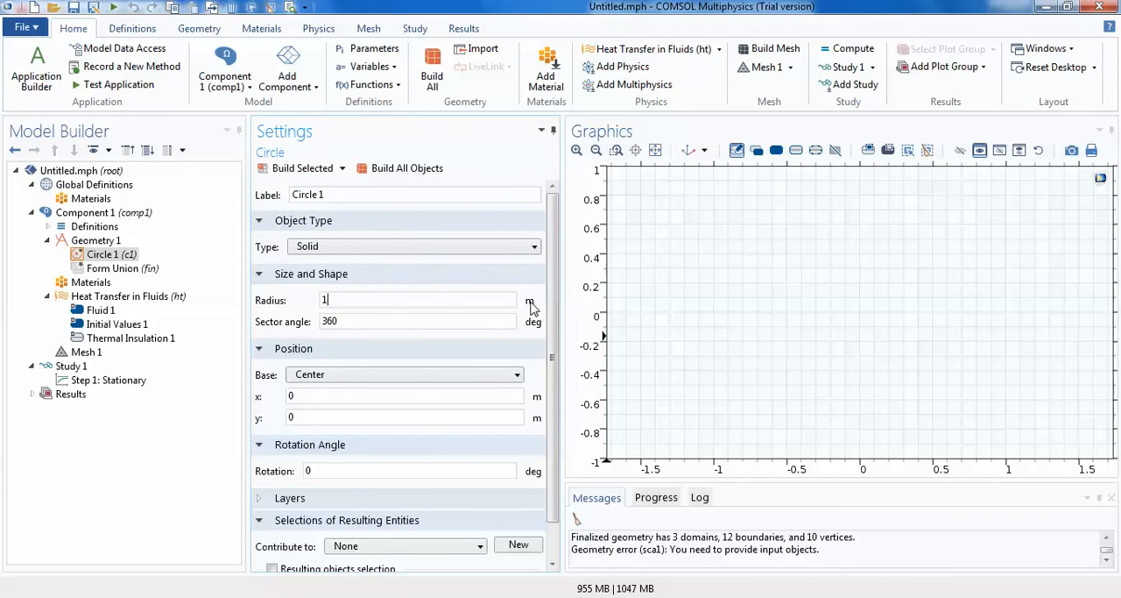
{"action": "type", "text": "00[cm]"}
{"action": "key", "text": "BackSpace"}
{"action": "key", "text": "BackSpace"}
{"action": "key", "text": "BackSpace"}
{"action": "key", "text": "BackSpace"}
{"action": "key", "text": "BackSpace"}
{"action": "key", "text": "BackSpace"}
{"action": "key", "text": "BackSpace"}
{"action": "type", "text": "50[cm]"}
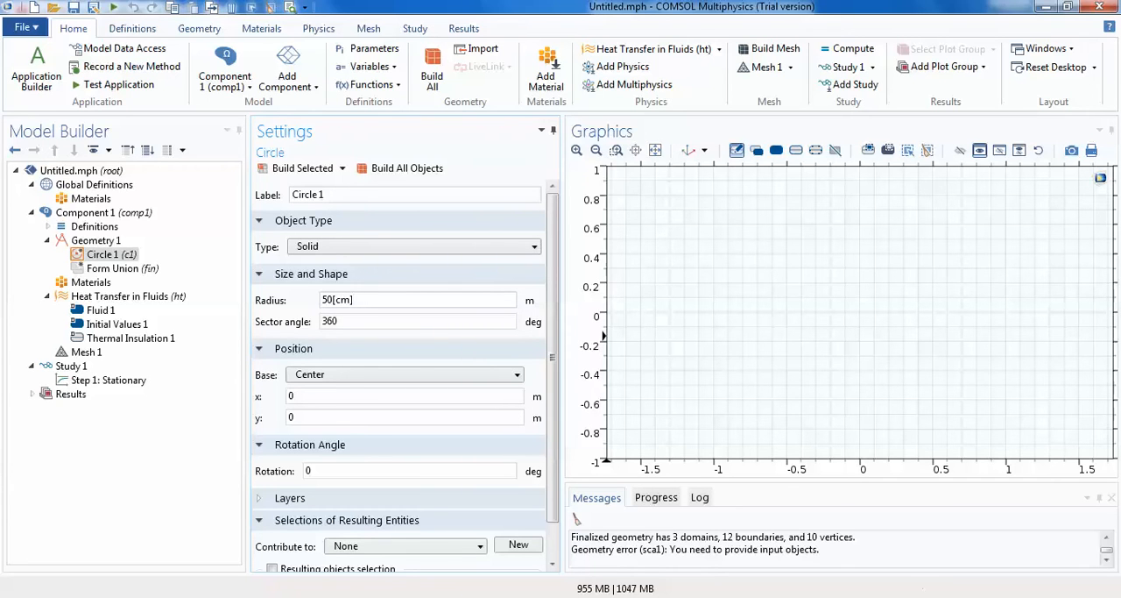
{"action": "left_click", "coordinate": [314, 392]}
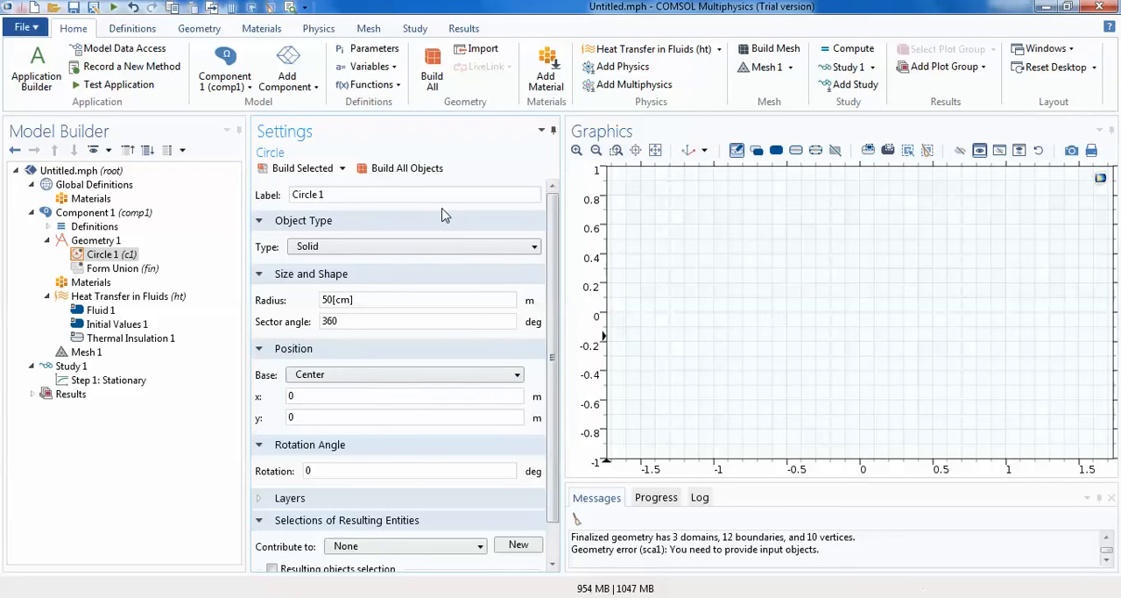
{"action": "left_click", "coordinate": [423, 174]}
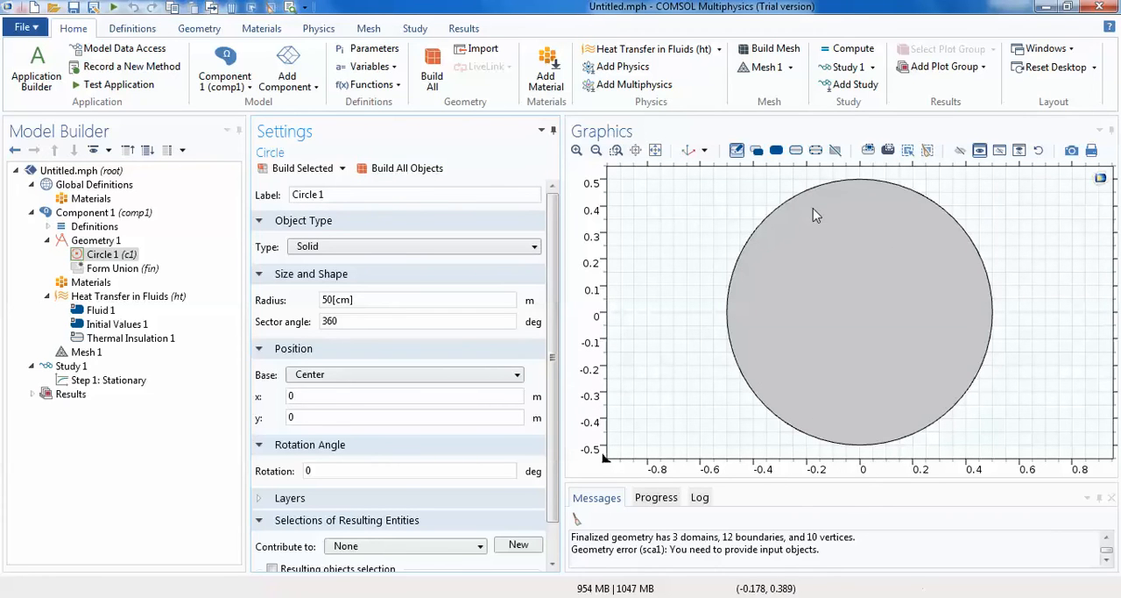
- Set the circle's position base to Corner and build all objects, checking where its lower-left corner sits
{"action": "left_click", "coordinate": [826, 265]}
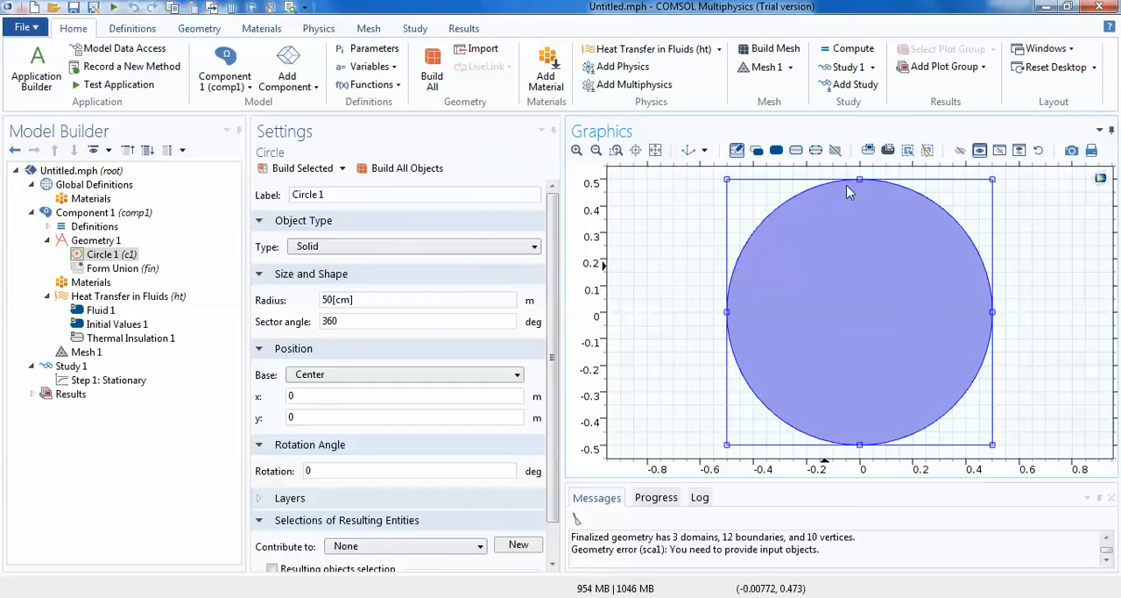
{"action": "left_click", "coordinate": [289, 398]}
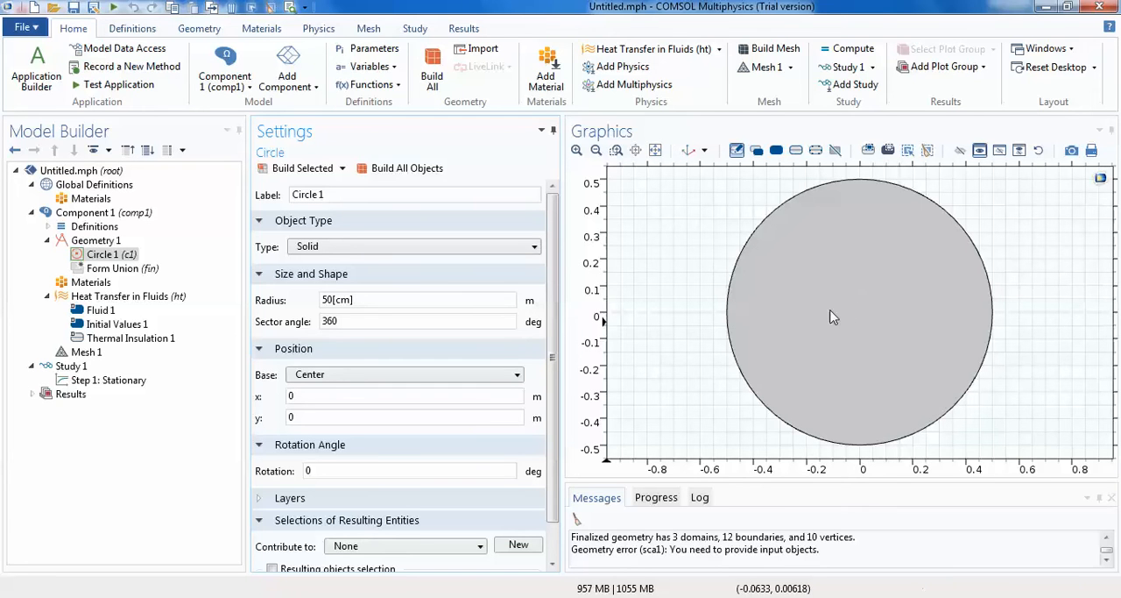
{"action": "left_click", "coordinate": [329, 374]}
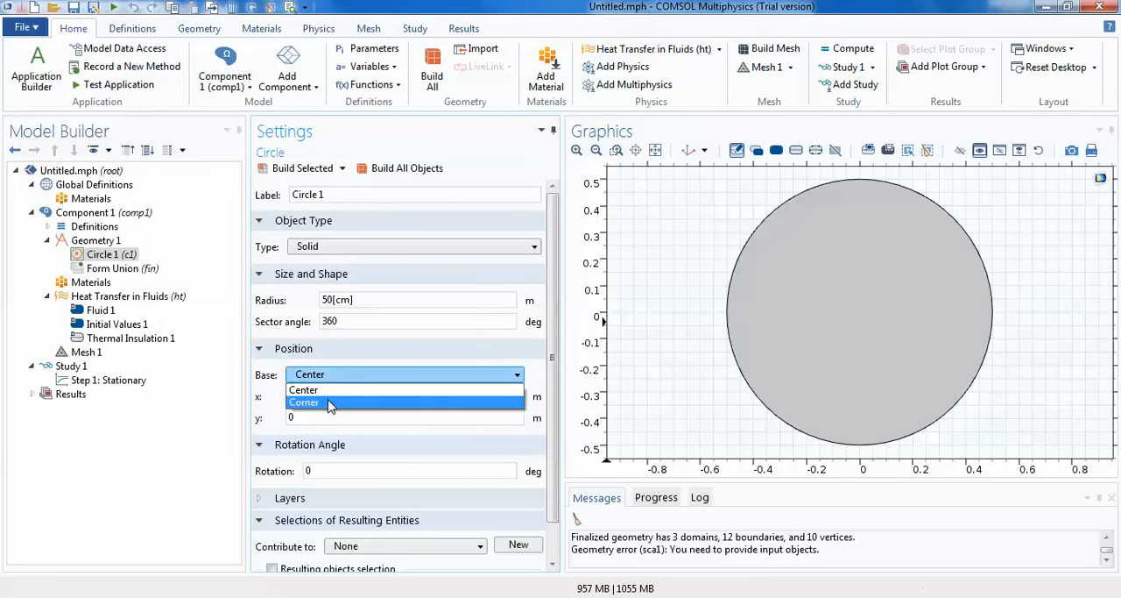
{"action": "left_click", "coordinate": [328, 402]}
{"action": "left_click", "coordinate": [803, 284]}
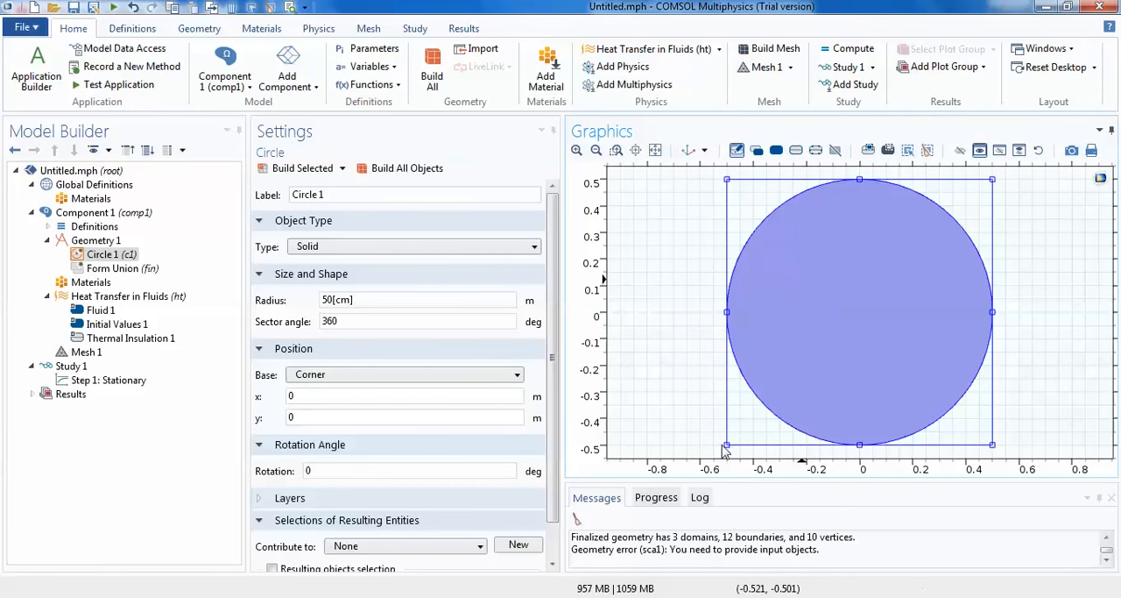
{"action": "left_click", "coordinate": [405, 169]}
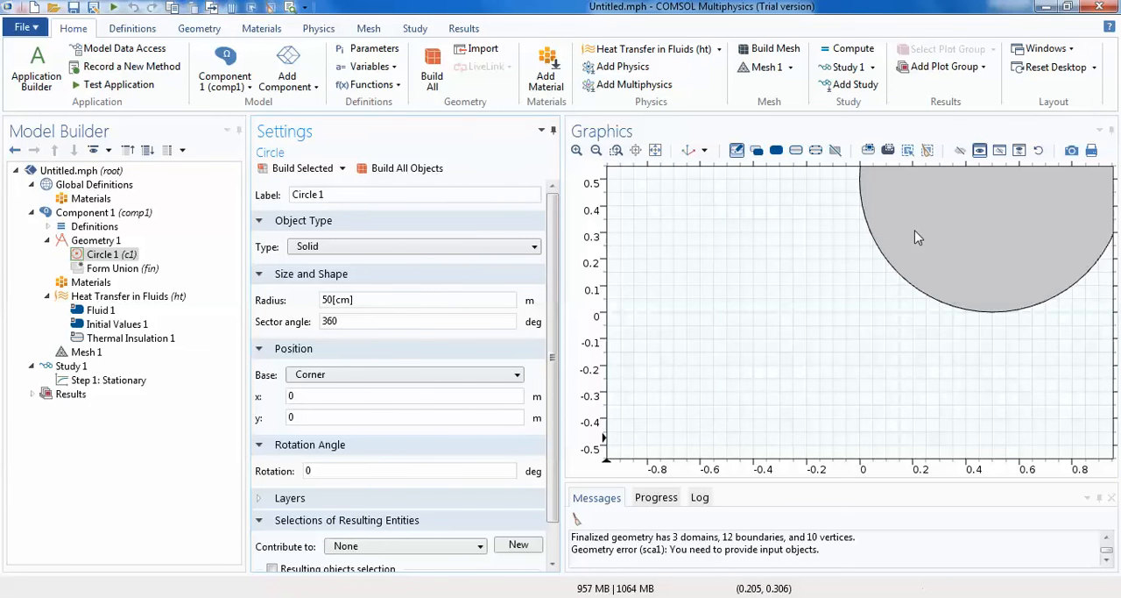
{"action": "left_click", "coordinate": [656, 150]}
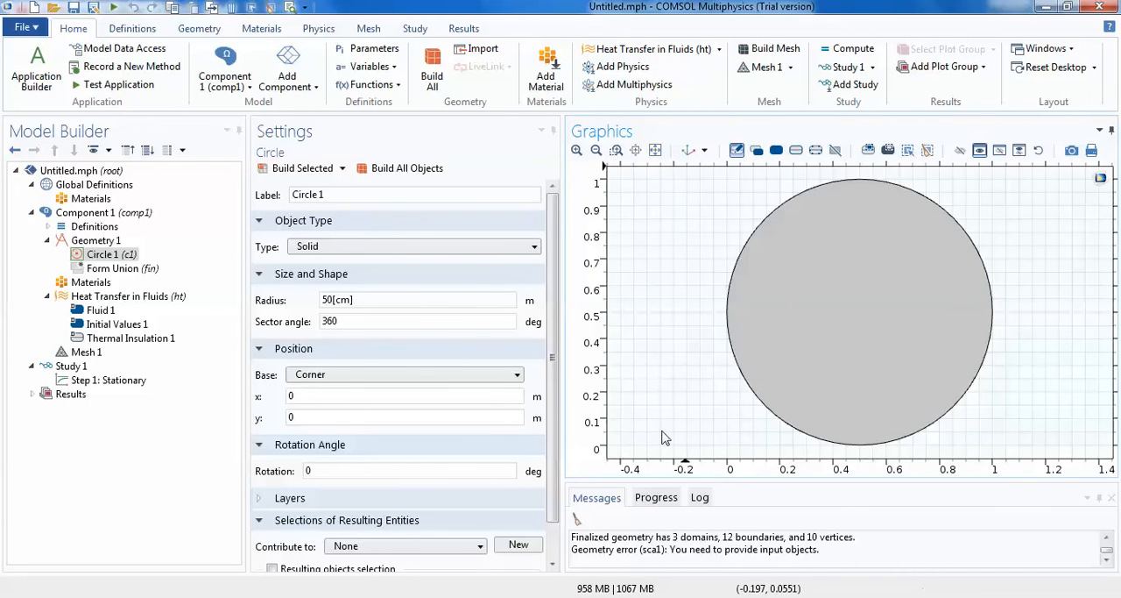
{"action": "left_click", "coordinate": [870, 232]}
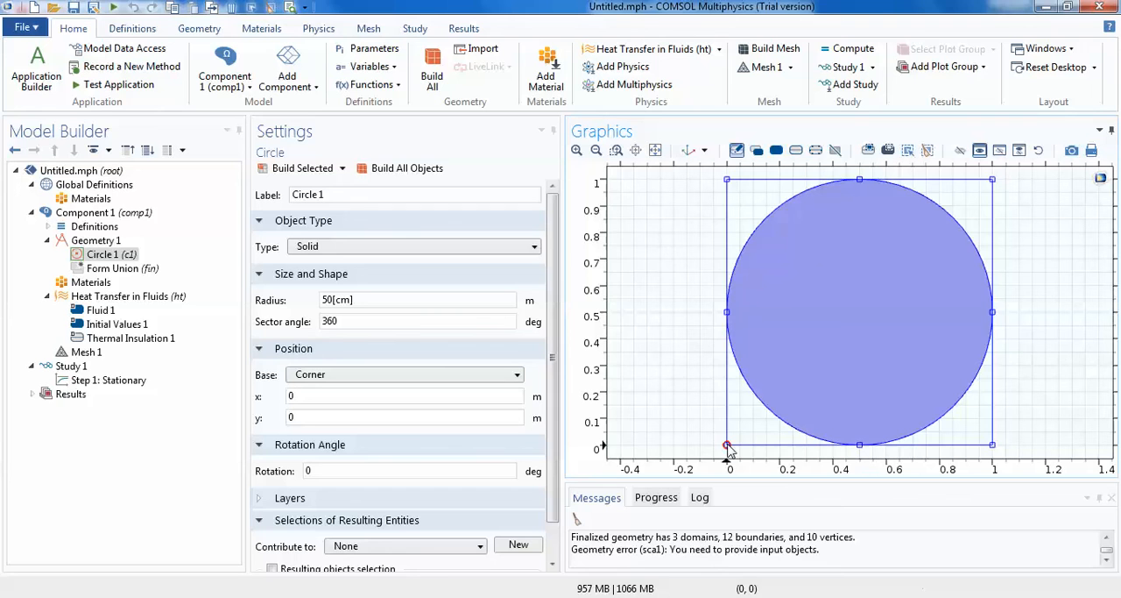
{"action": "left_click", "coordinate": [691, 406]}
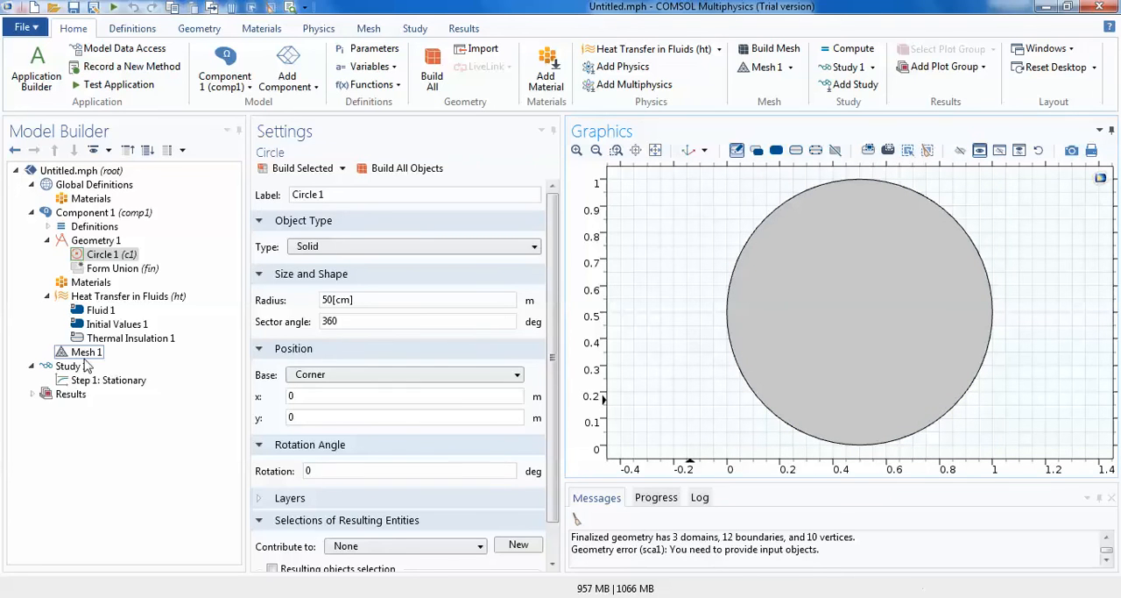
- Add a square with a side length of 35[cm] and a rotation of 20 degrees to Geometry 1, and build all objects
{"action": "left_click", "coordinate": [106, 244]}
{"action": "right_click", "coordinate": [107, 244]}
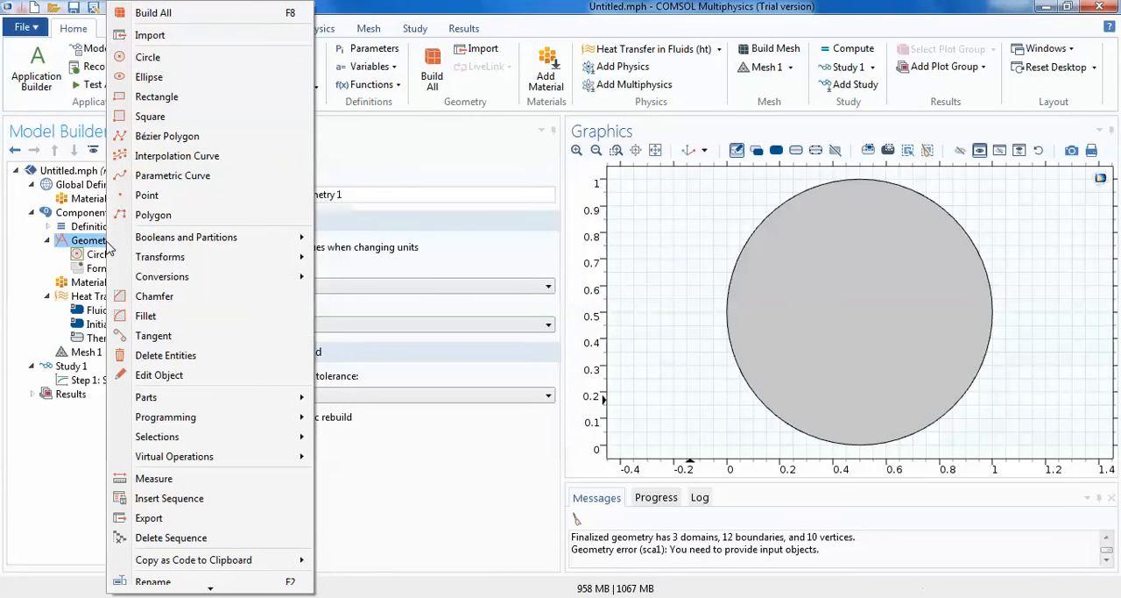
{"action": "left_click", "coordinate": [153, 120]}
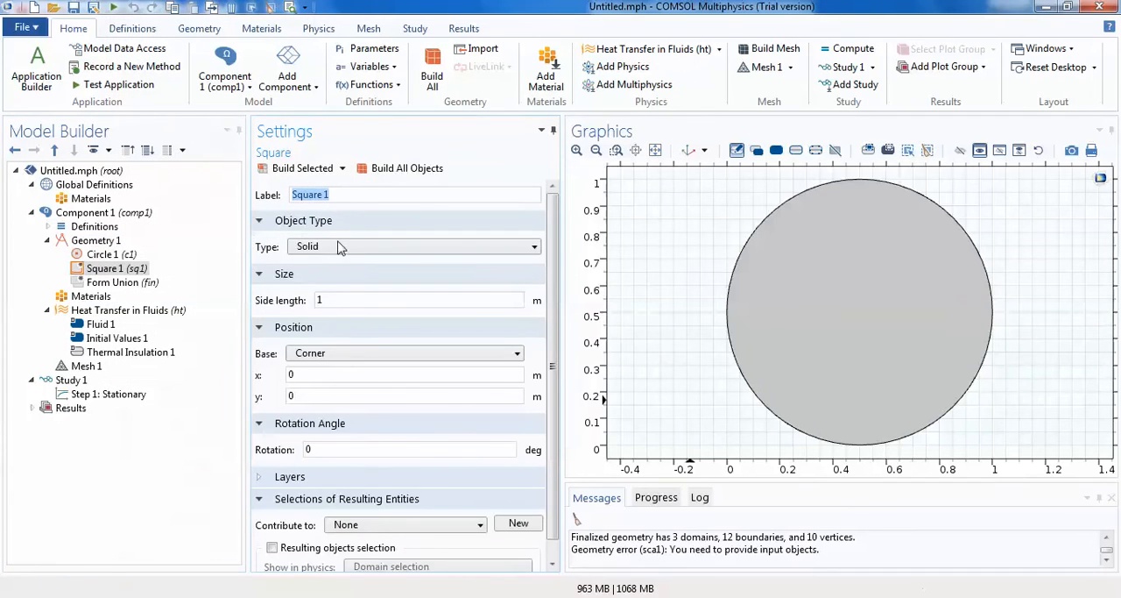
{"action": "left_click", "coordinate": [336, 301]}
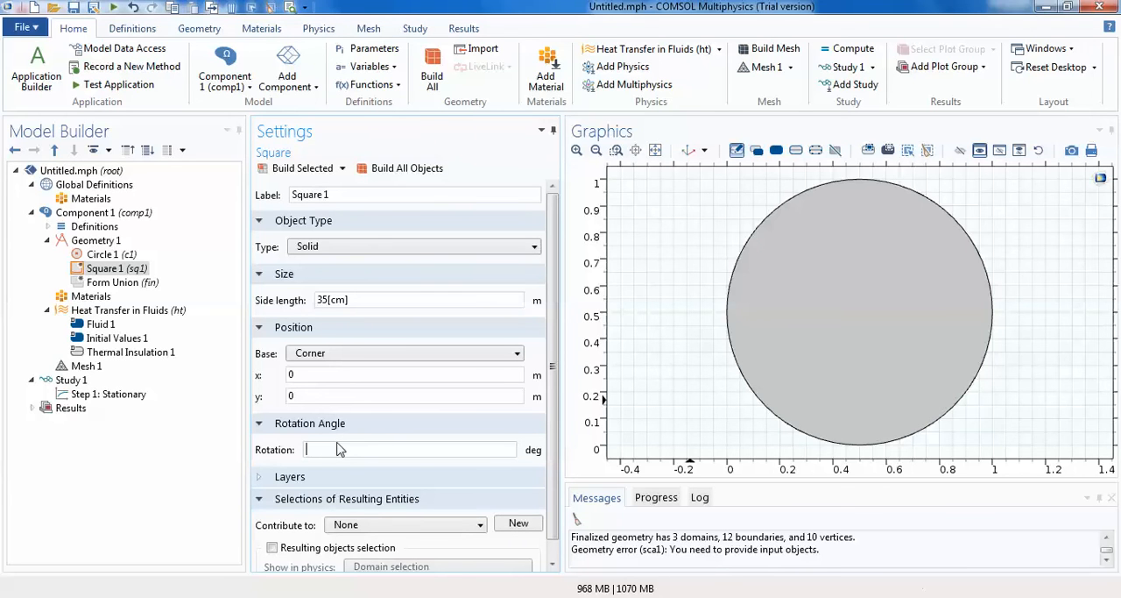
{"action": "left_click", "coordinate": [405, 170]}
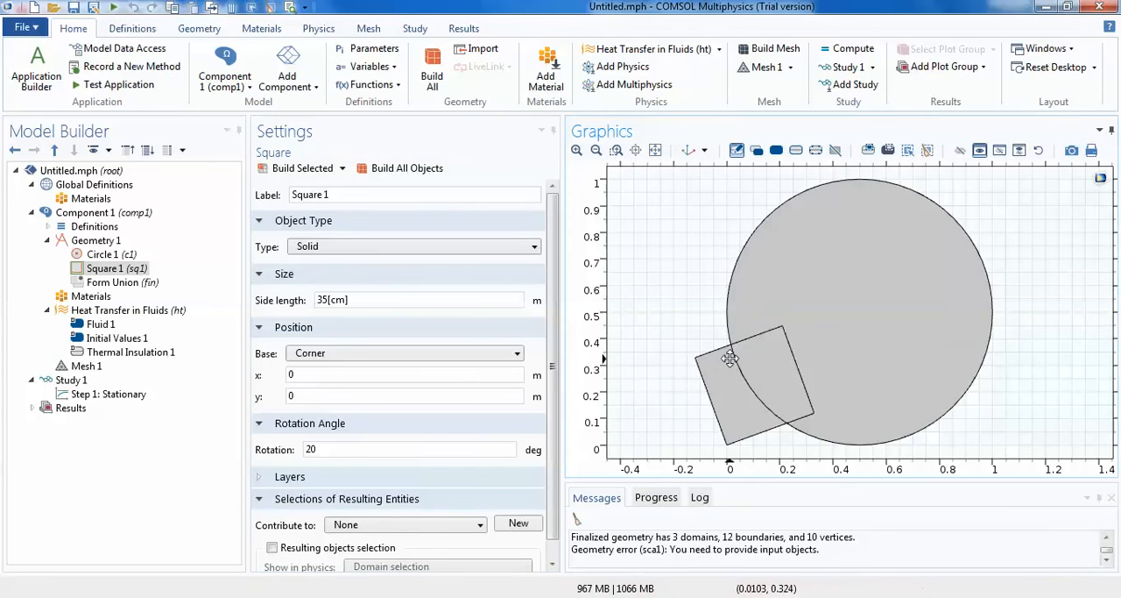
- Examine whether the overlapping circle and square can be selected as separate objects
{"action": "left_click", "coordinate": [764, 368]}
{"action": "mouse_move", "coordinate": [783, 372]}
{"action": "left_mouse_down"}
{"action": "mouse_move", "coordinate": [770, 349]}
{"action": "mouse_move", "coordinate": [772, 380]}
{"action": "left_mouse_up"}
{"action": "left_click", "coordinate": [829, 384]}
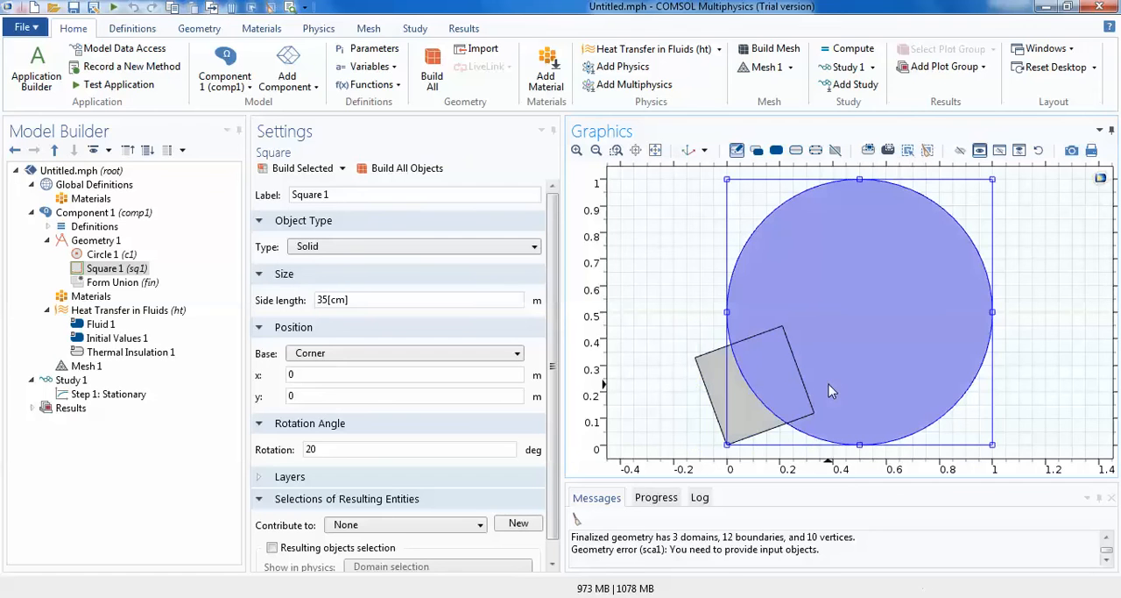
{"action": "left_click", "coordinate": [731, 399]}
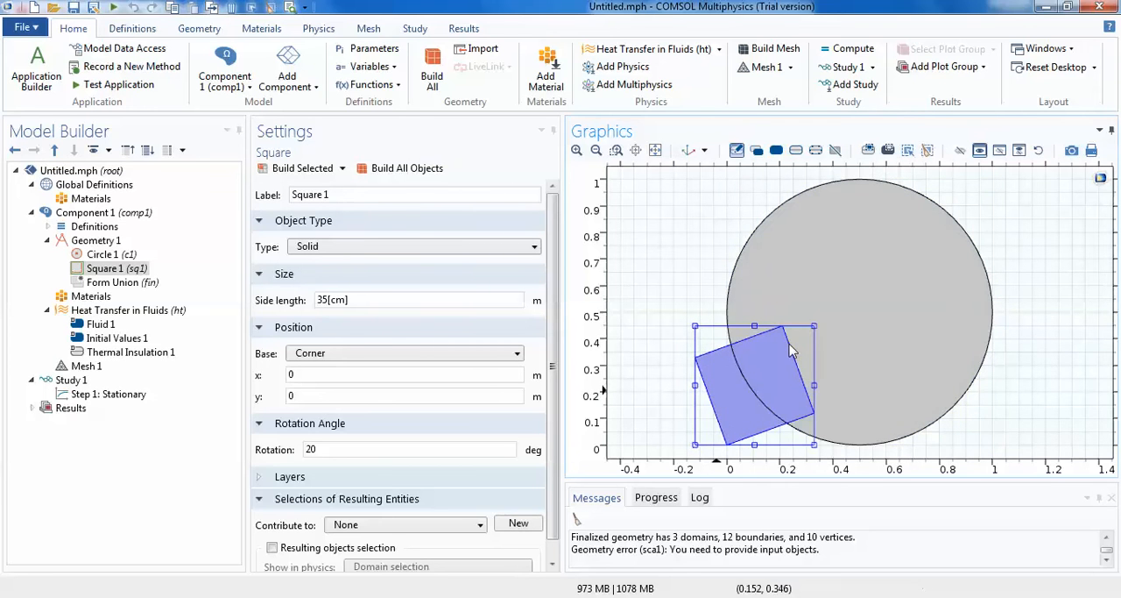
{"action": "left_click", "coordinate": [826, 324]}
{"action": "left_click", "coordinate": [101, 254]}
{"action": "left_click", "coordinate": [122, 270]}
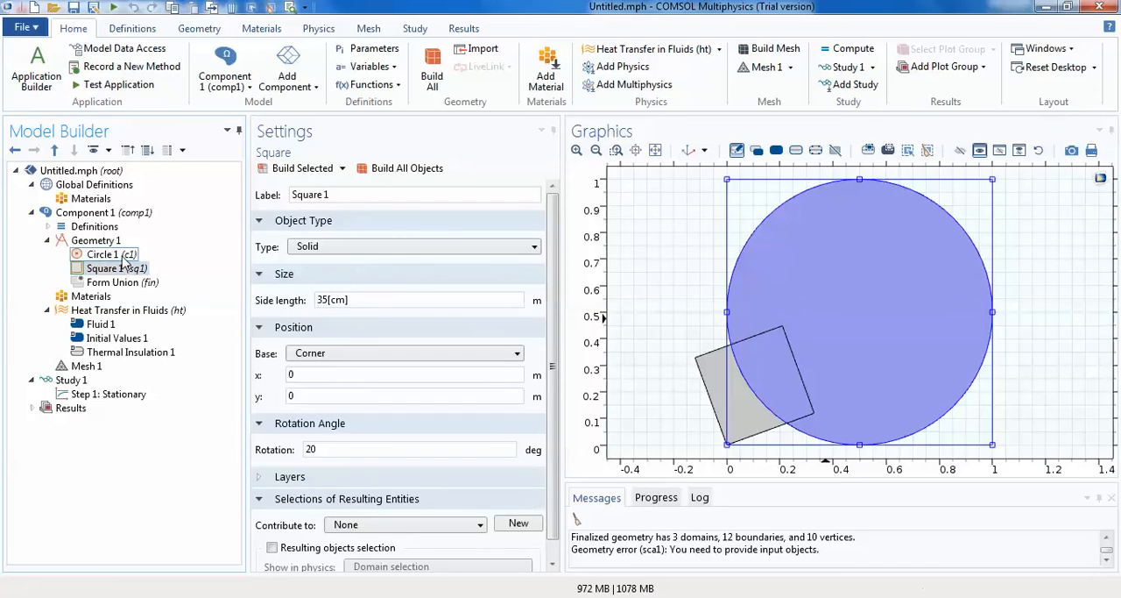
{"action": "left_click", "coordinate": [102, 254]}
{"action": "left_click", "coordinate": [123, 270]}
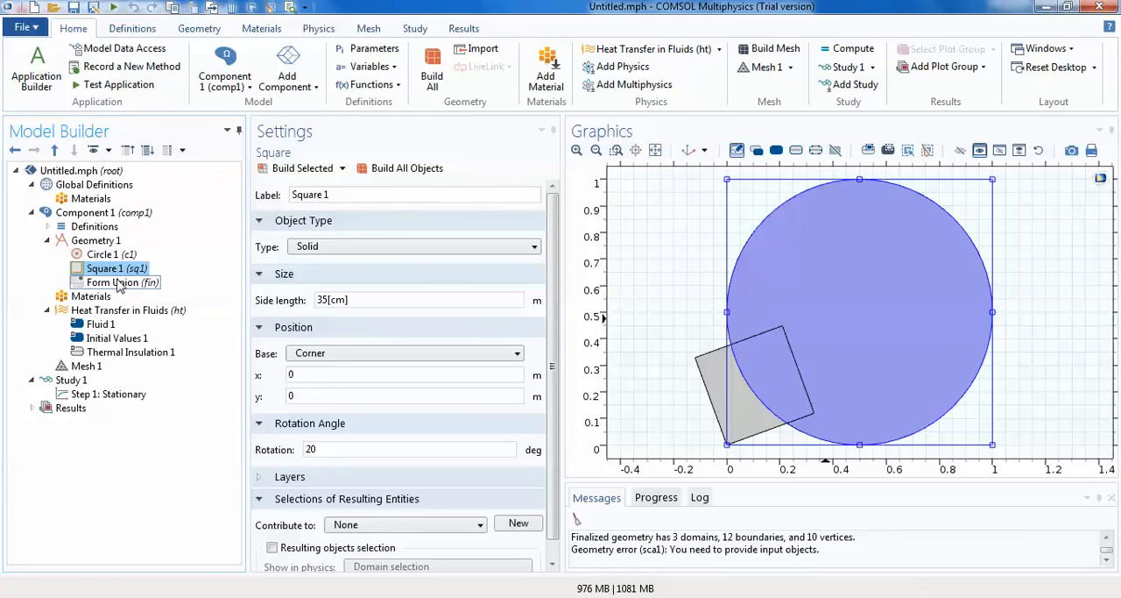
- Add a Union feature to Geometry 1 with the circle as its input object
{"action": "left_click", "coordinate": [97, 241]}
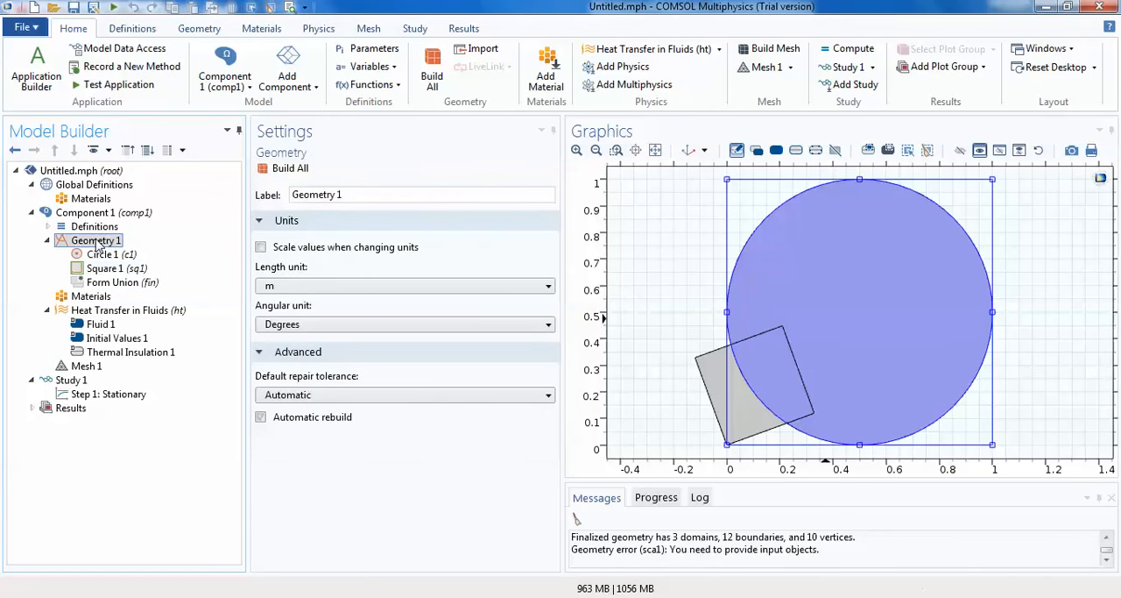
{"action": "right_click", "coordinate": [98, 244]}
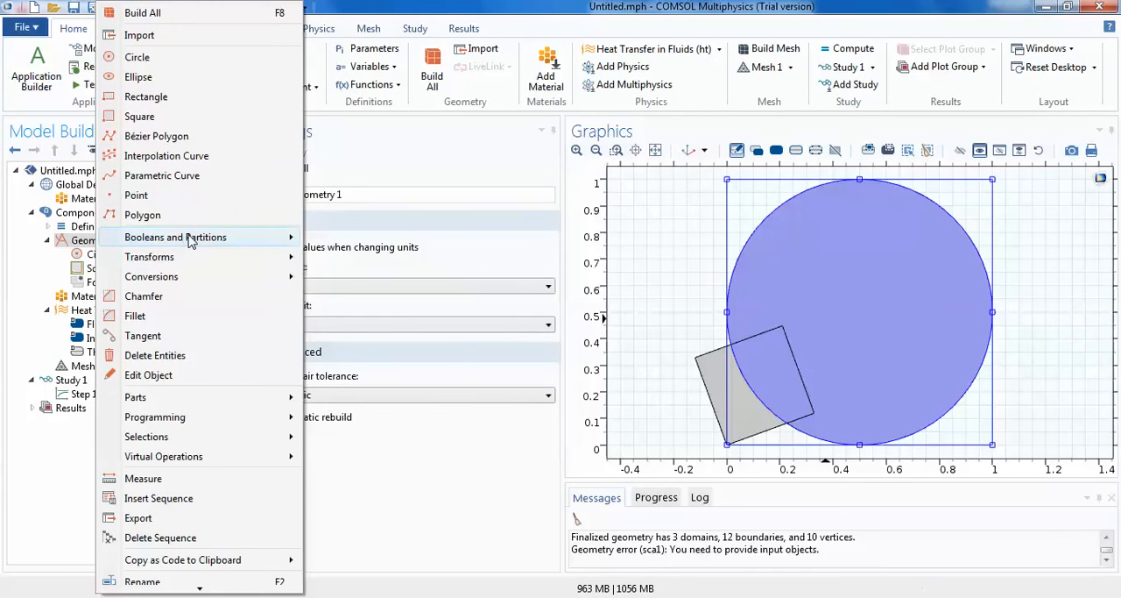
{"action": "mouse_move", "coordinate": [191, 240]}
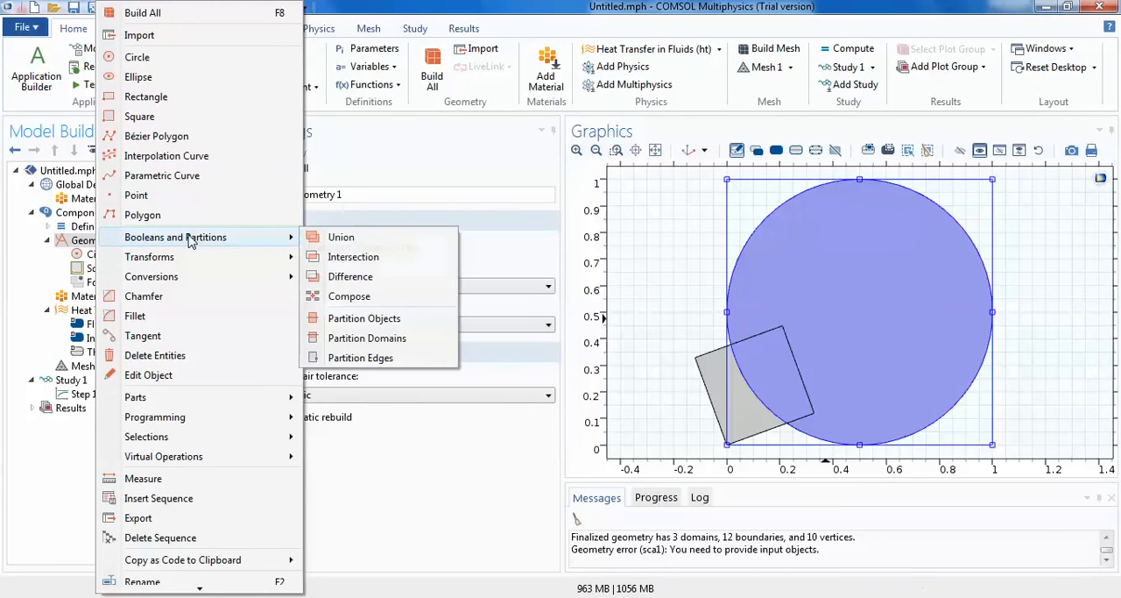
{"action": "left_click", "coordinate": [341, 237]}
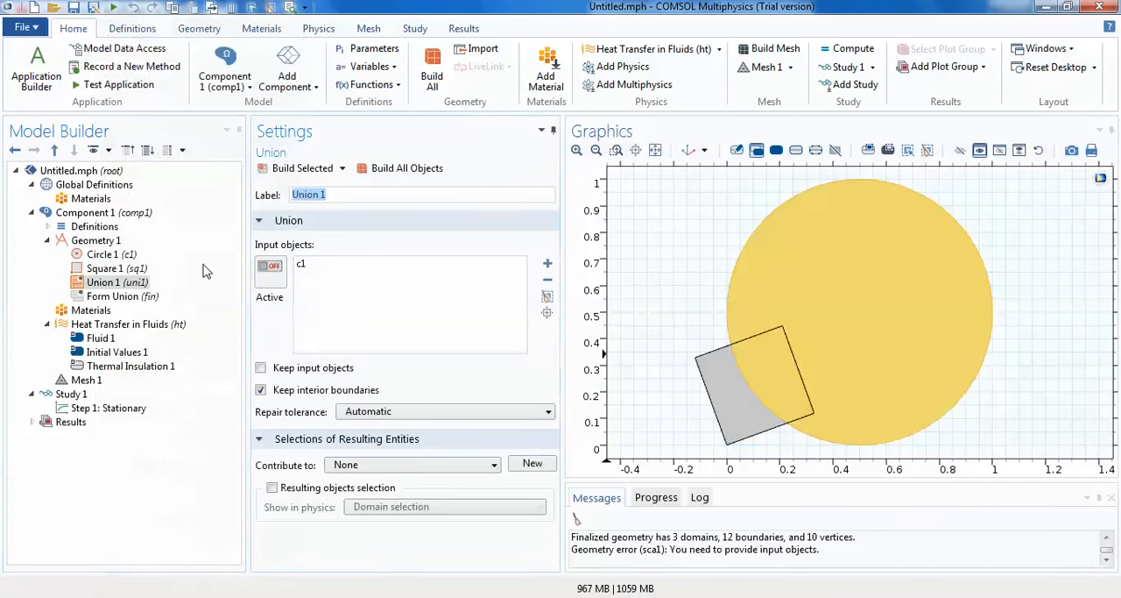
{"action": "left_click", "coordinate": [119, 283]}
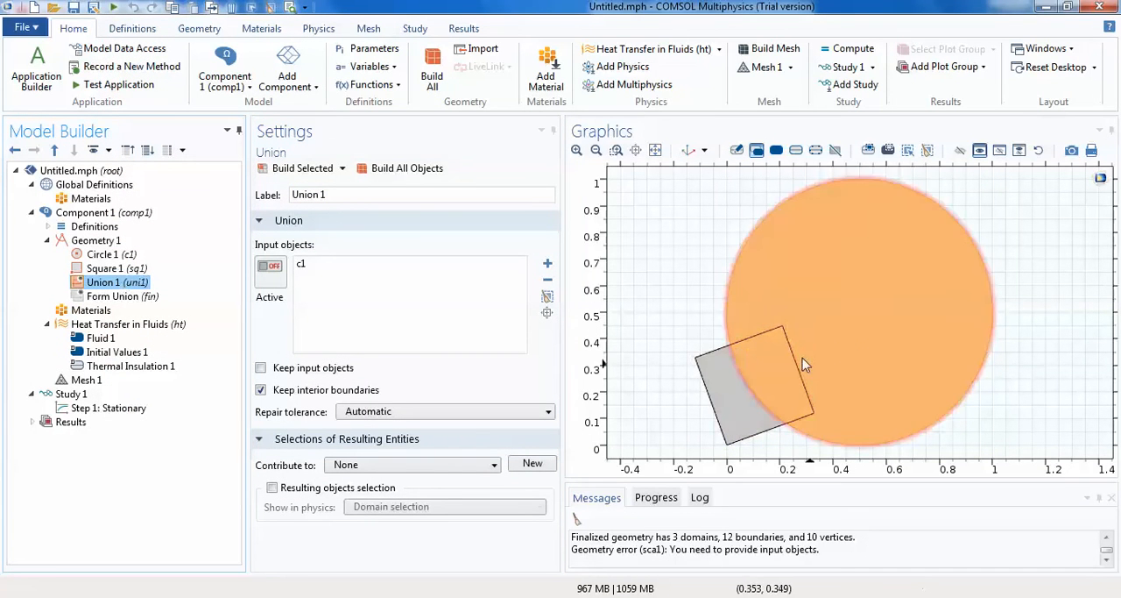
{"action": "left_click", "coordinate": [756, 376]}
{"action": "left_click", "coordinate": [848, 326]}
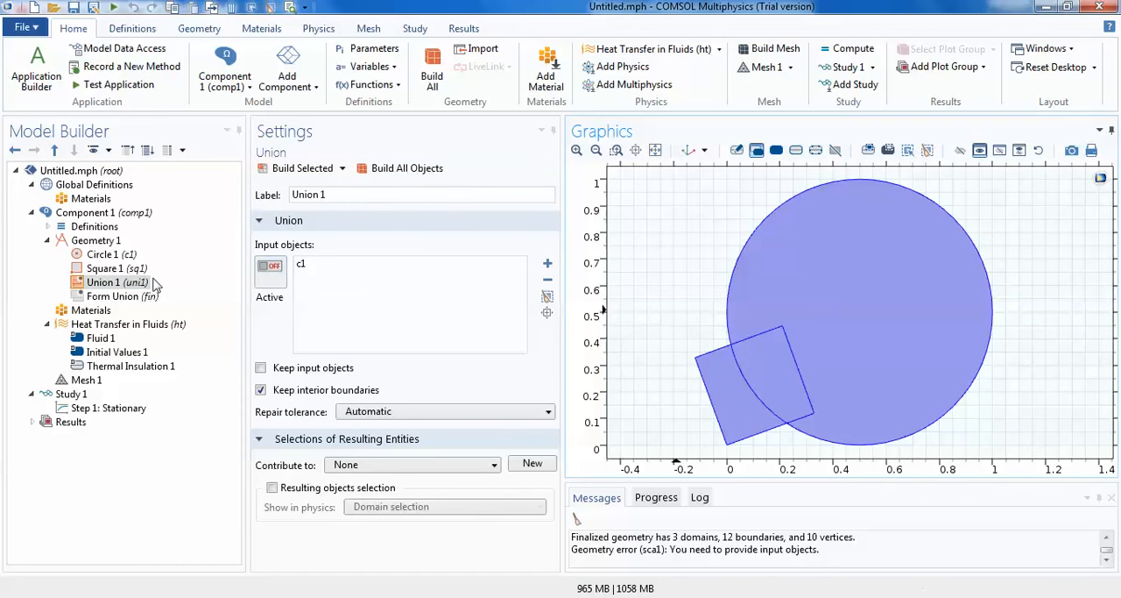
- Activate the union's input selection and include both the square and the circle as input objects
{"action": "left_click", "coordinate": [270, 272]}
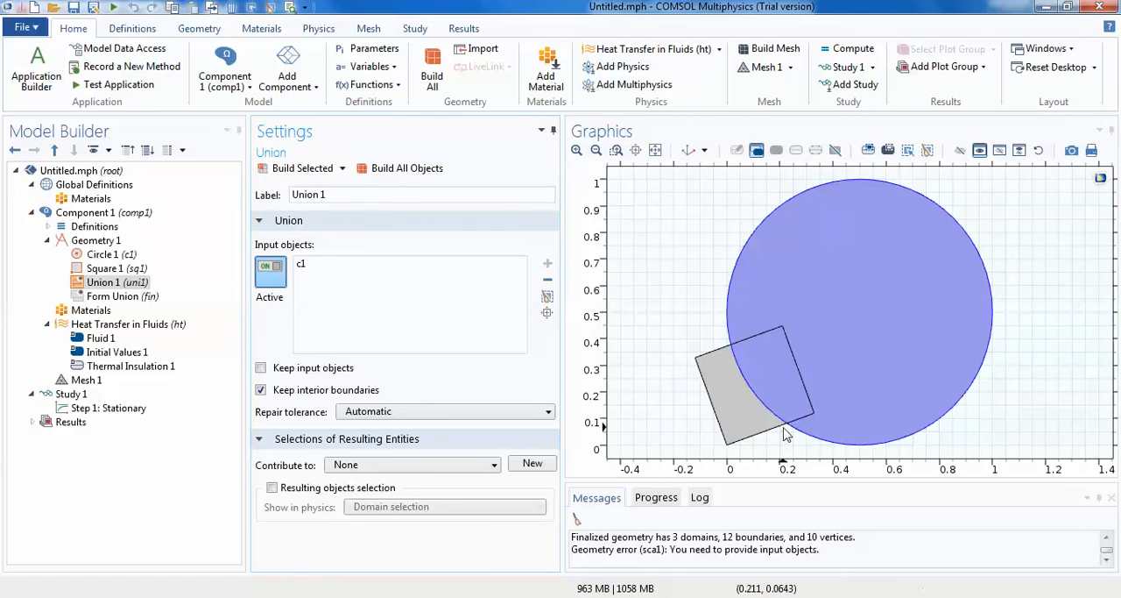
{"action": "left_click", "coordinate": [753, 405]}
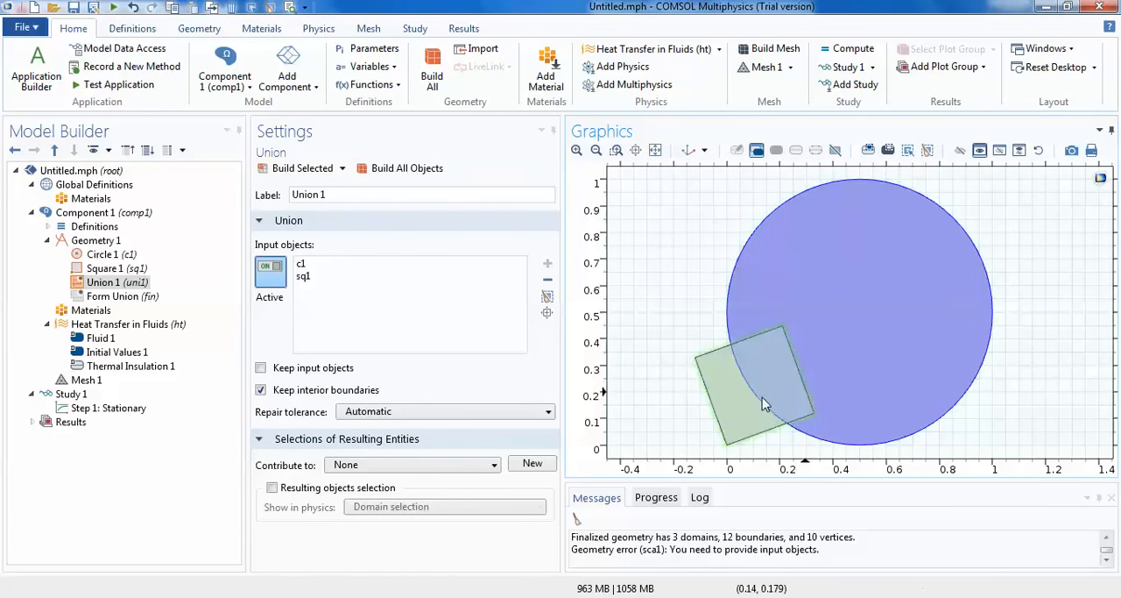
{"action": "left_click", "coordinate": [826, 372]}
{"action": "left_click", "coordinate": [825, 372]}
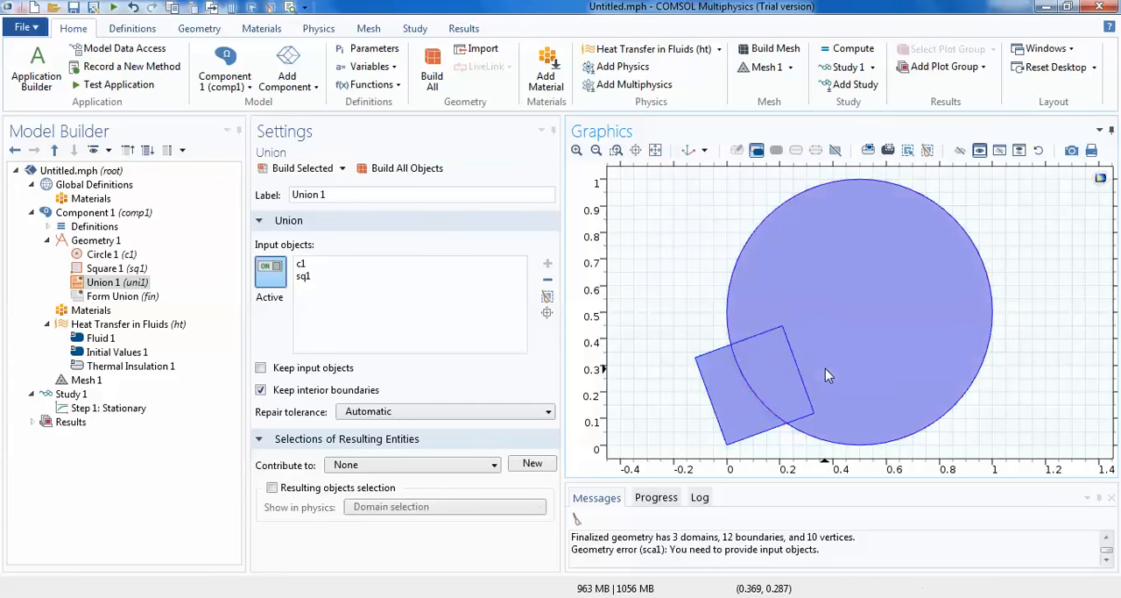
{"action": "left_click", "coordinate": [853, 349]}
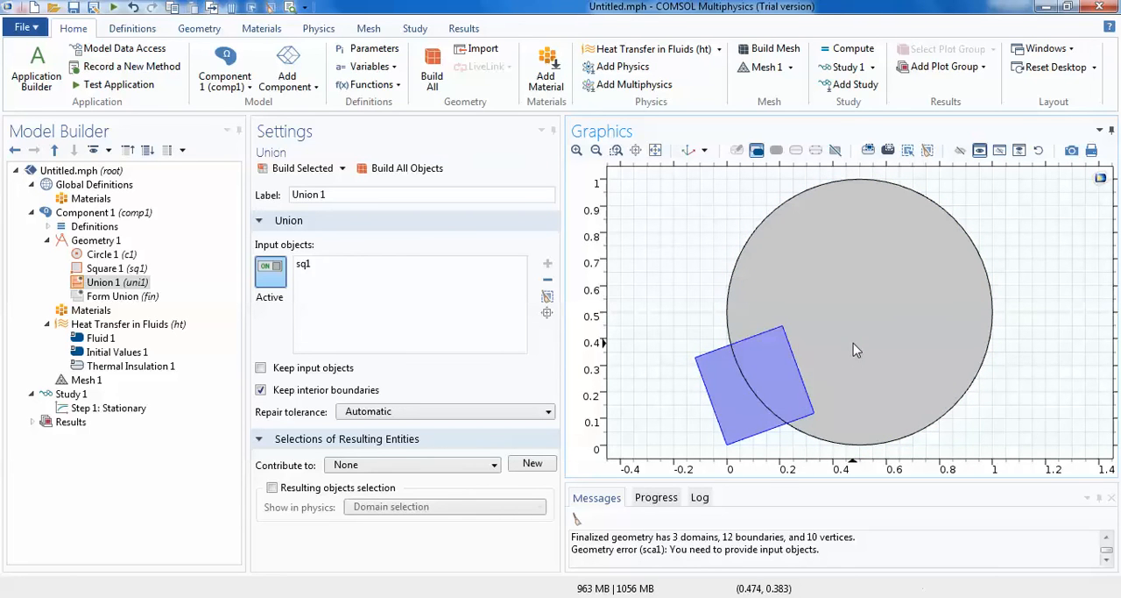
{"action": "left_click", "coordinate": [856, 349]}
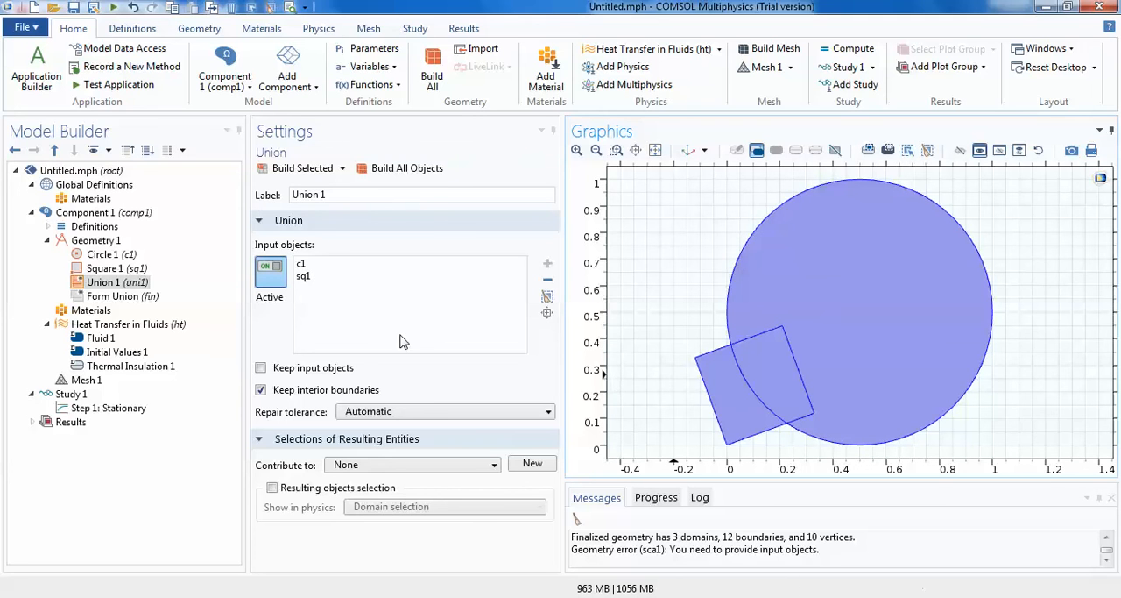
- Build the union with interior boundaries kept and check how the combined object is selected
{"action": "left_click", "coordinate": [384, 168]}
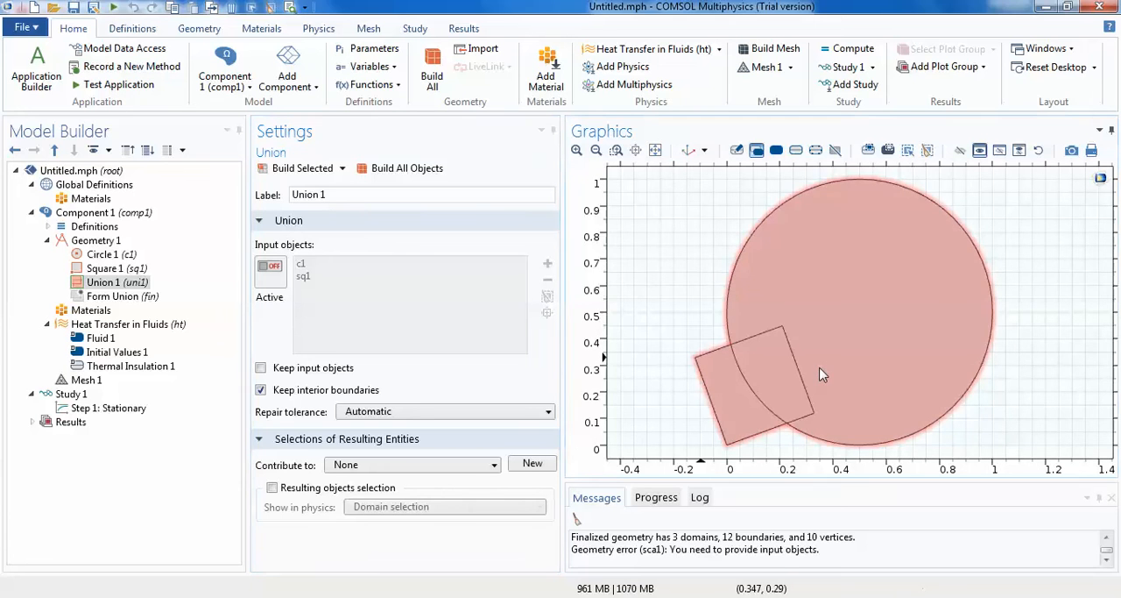
{"action": "left_click", "coordinate": [822, 374]}
{"action": "left_click", "coordinate": [821, 375]}
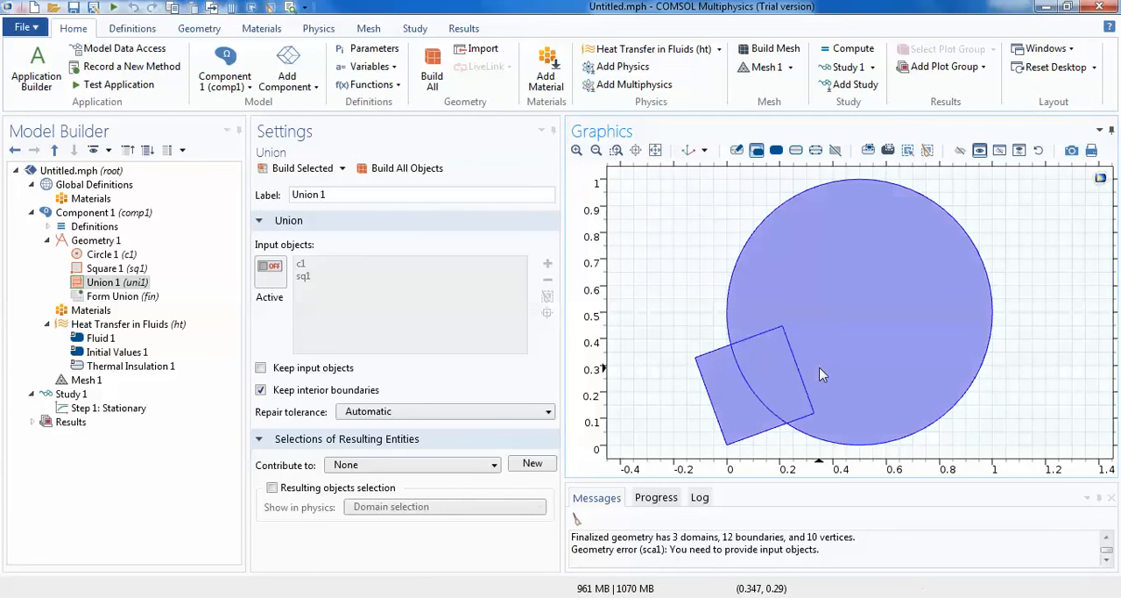
{"action": "left_click", "coordinate": [822, 375]}
{"action": "left_click", "coordinate": [822, 374]}
{"action": "left_click", "coordinate": [822, 374]}
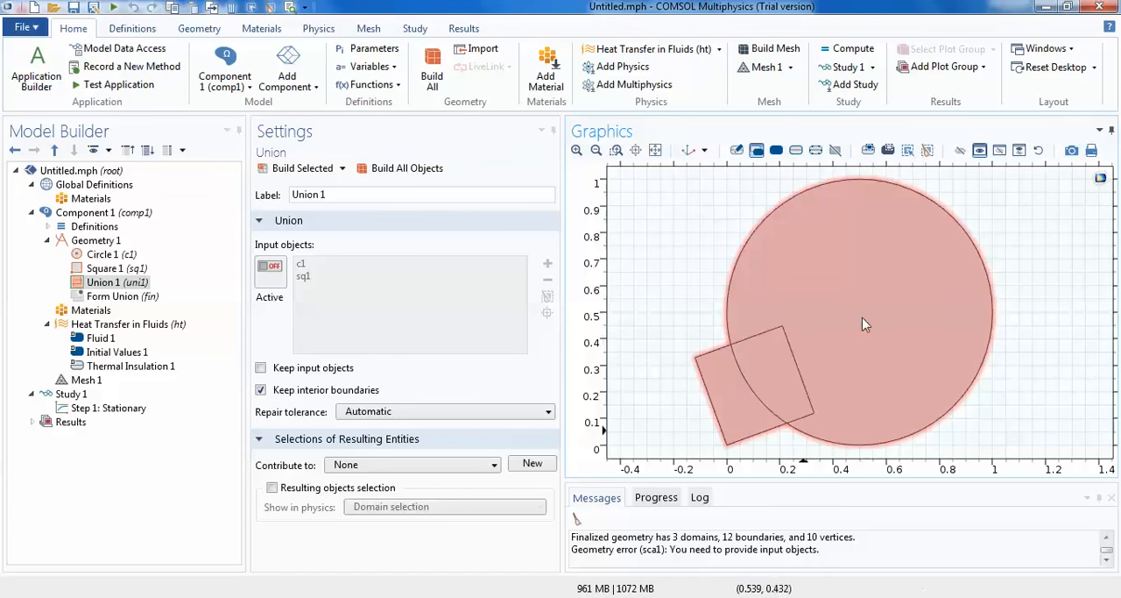
- Turn off Keep interior boundaries for the union, rebuild all objects, and check the merged shape
{"action": "left_click", "coordinate": [261, 391]}
{"action": "left_click", "coordinate": [392, 169]}
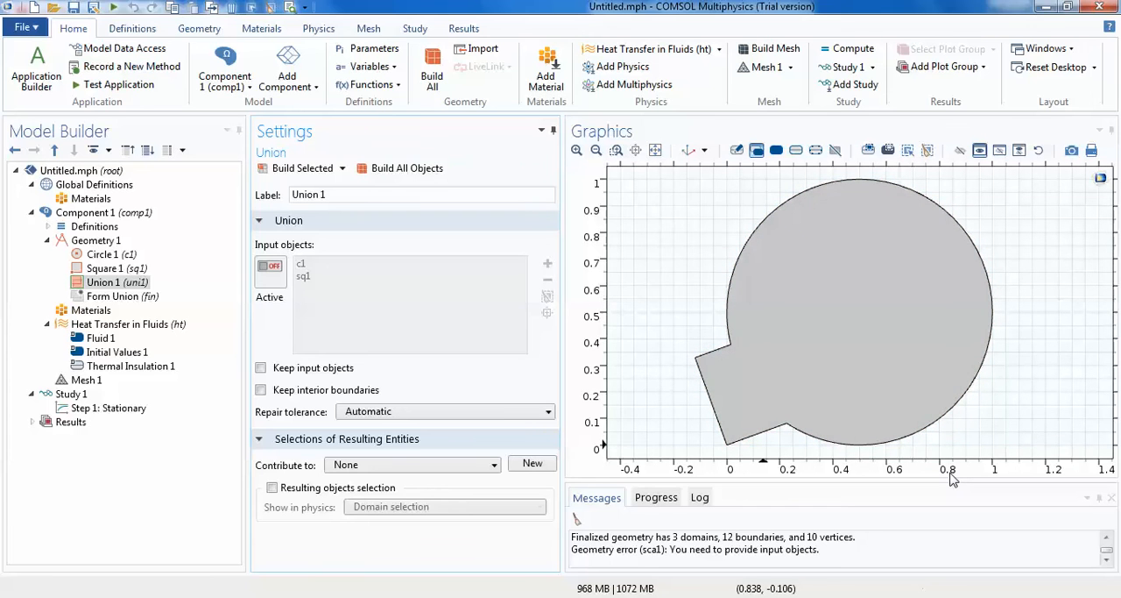
{"action": "left_click", "coordinate": [838, 361]}
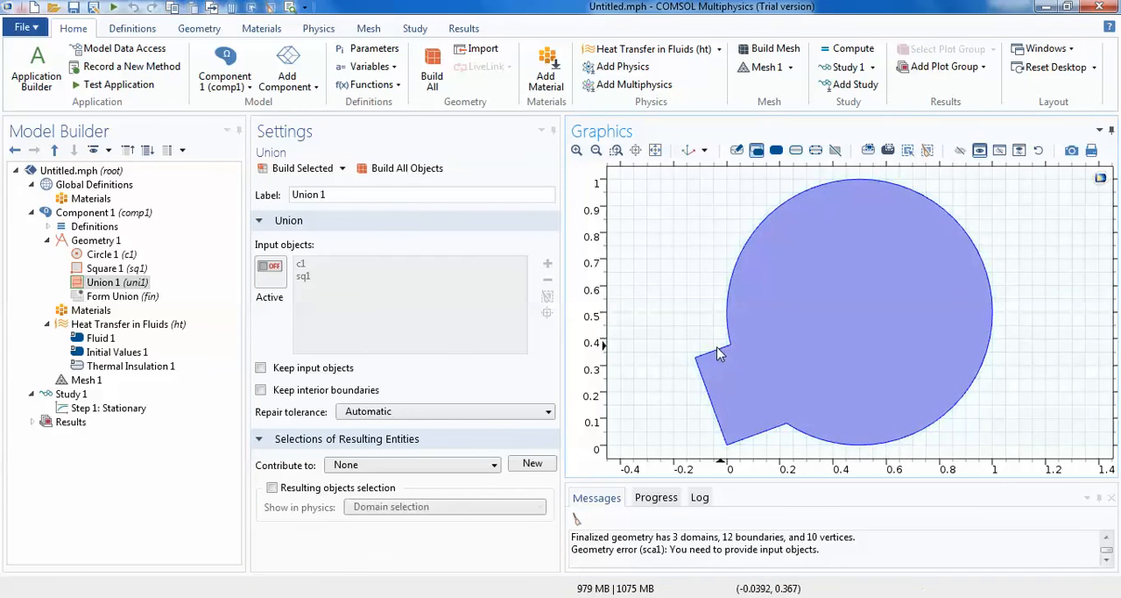
{"action": "left_click", "coordinate": [718, 348]}
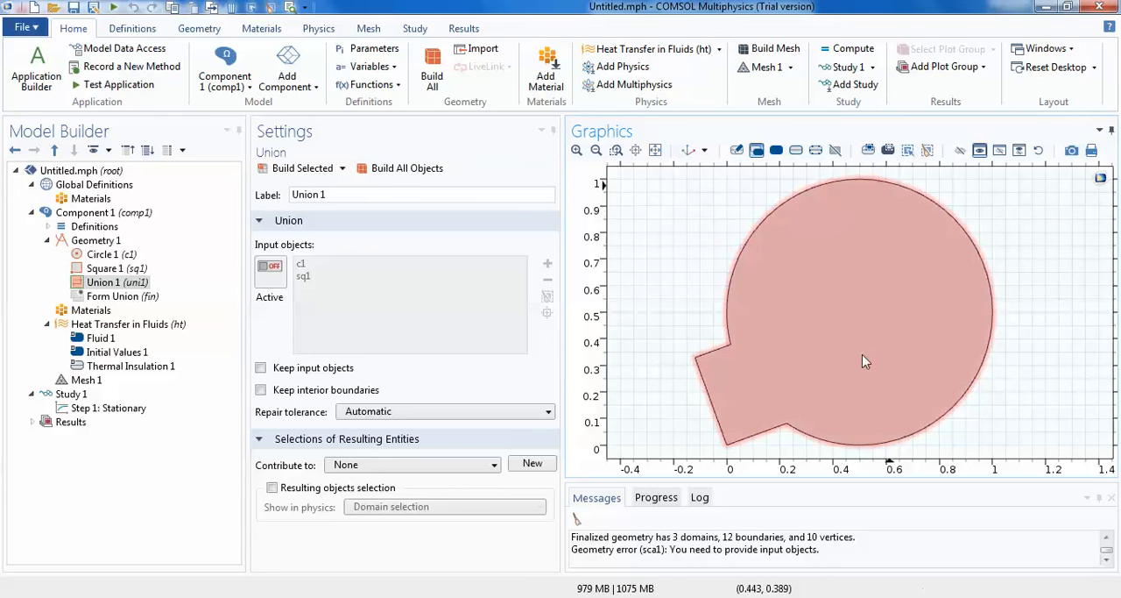
- Add a solid ellipse to Geometry 1 with a-semiaxis 20[cm] and b-semiaxis 10[cm], and build all objects
{"action": "left_click", "coordinate": [109, 240]}
{"action": "right_click", "coordinate": [109, 240]}
{"action": "key", "text": "Escape"}
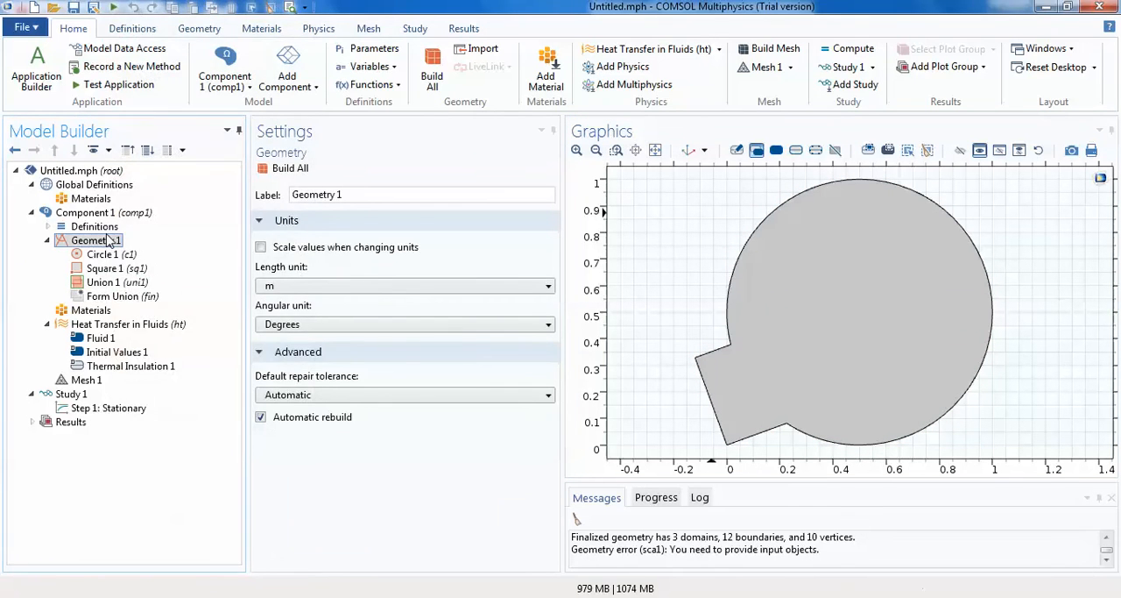
{"action": "right_click", "coordinate": [108, 240]}
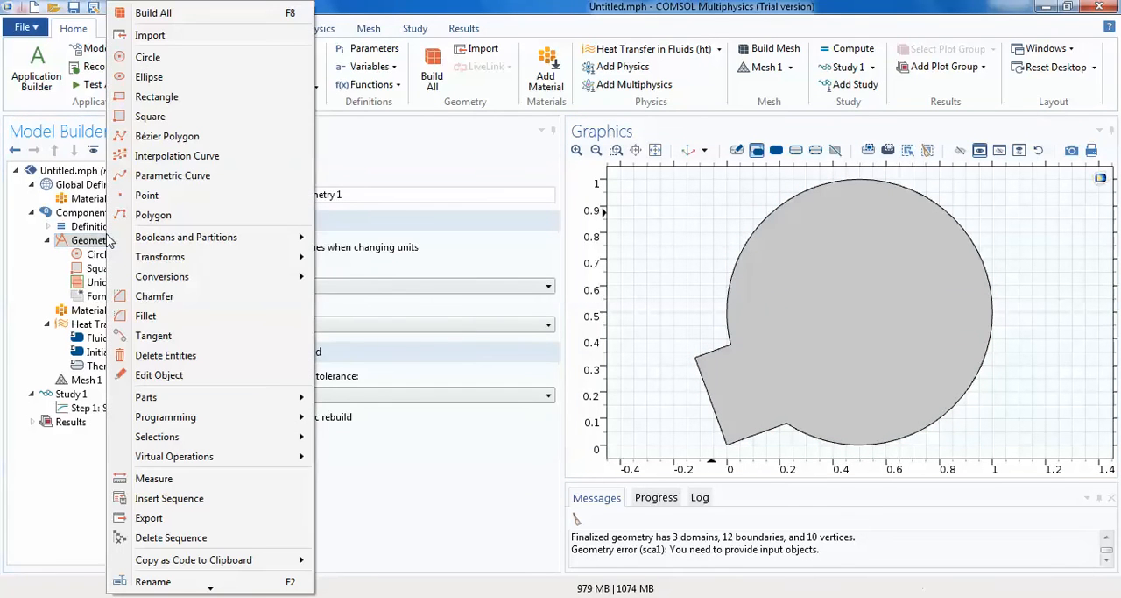
{"action": "left_click", "coordinate": [163, 77]}
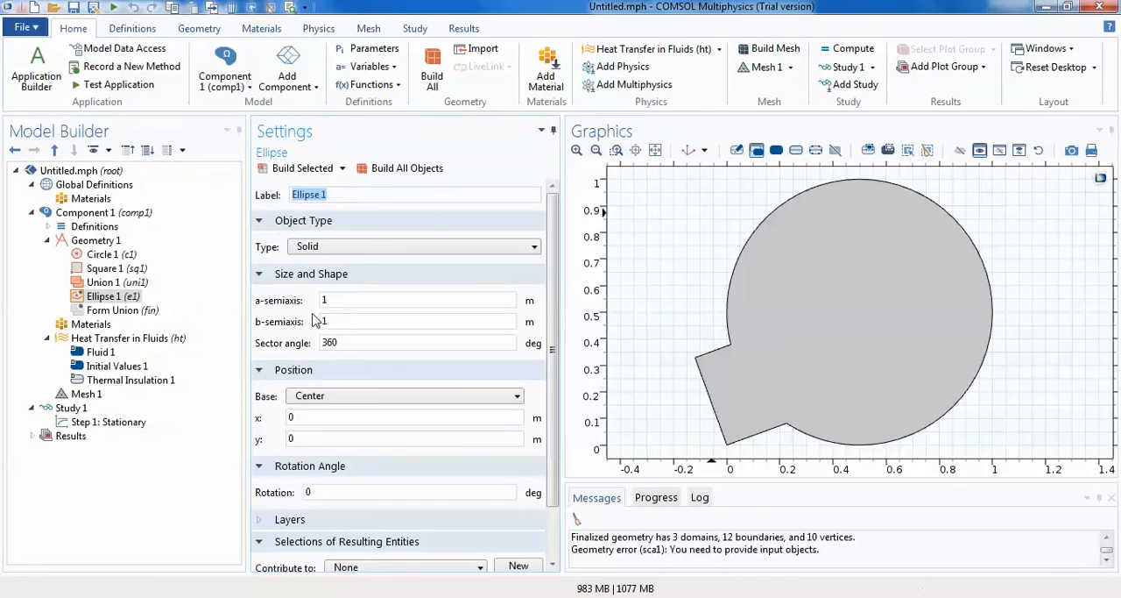
{"action": "left_click", "coordinate": [325, 299]}
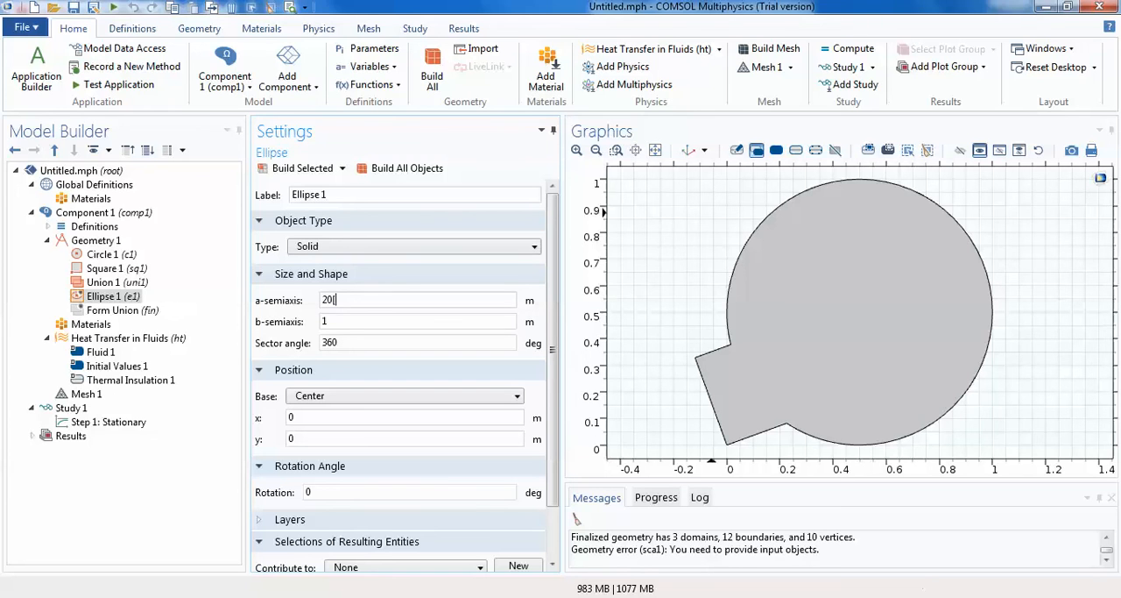
{"action": "left_click", "coordinate": [337, 320]}
{"action": "type", "text": "1"}
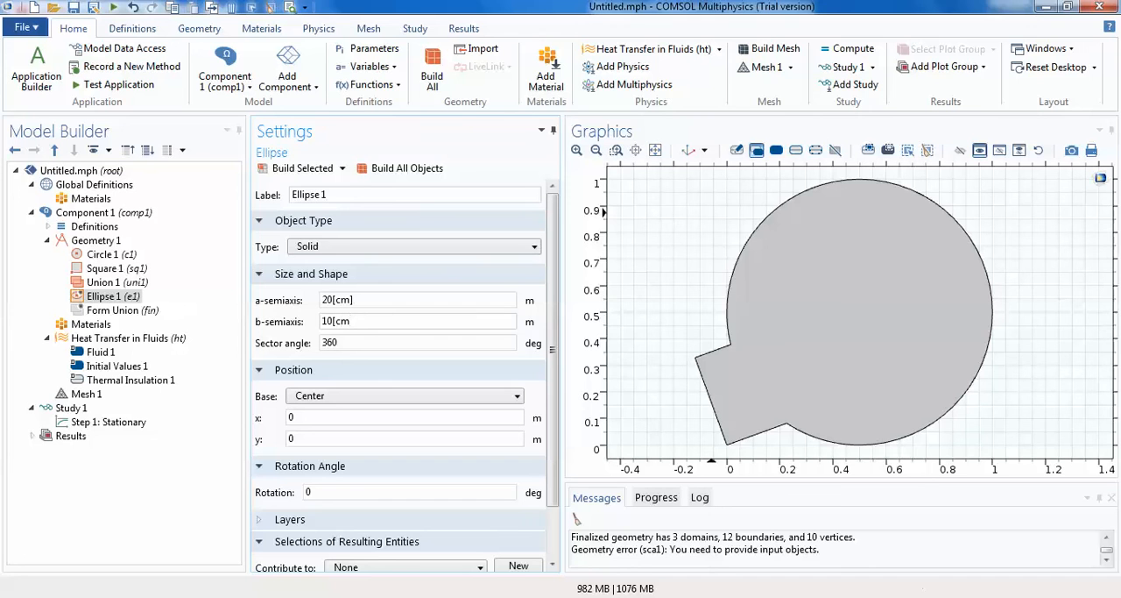
{"action": "left_click", "coordinate": [398, 168]}
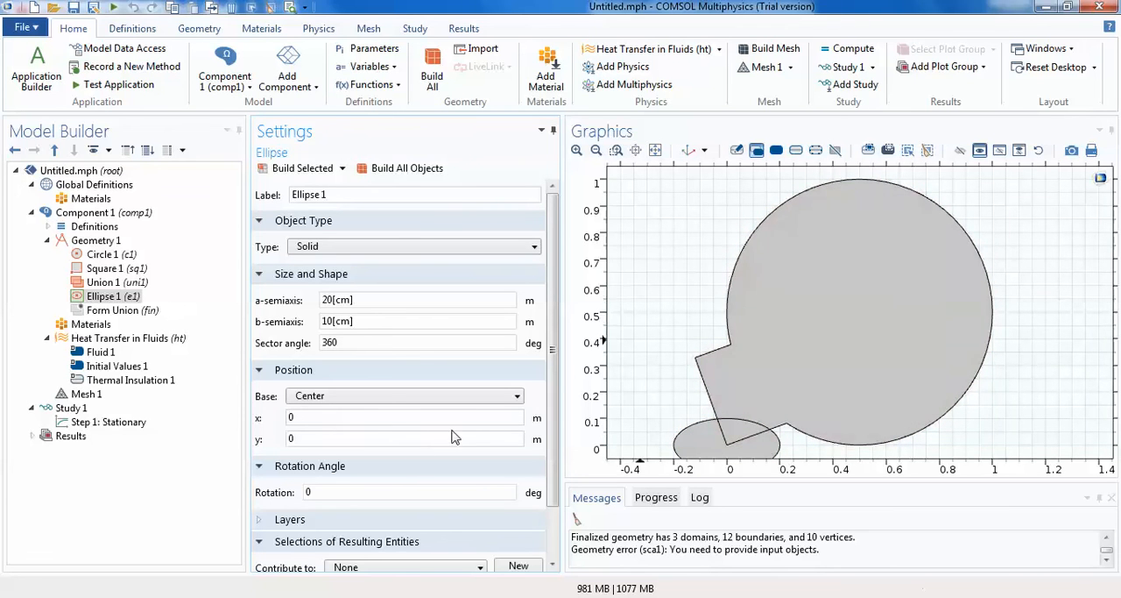
- Move the ellipse's center to x 0.5 m and y 0.5 m and rebuild all objects
{"action": "left_click", "coordinate": [359, 413]}
{"action": "left_click", "coordinate": [304, 436]}
{"action": "left_click", "coordinate": [404, 172]}
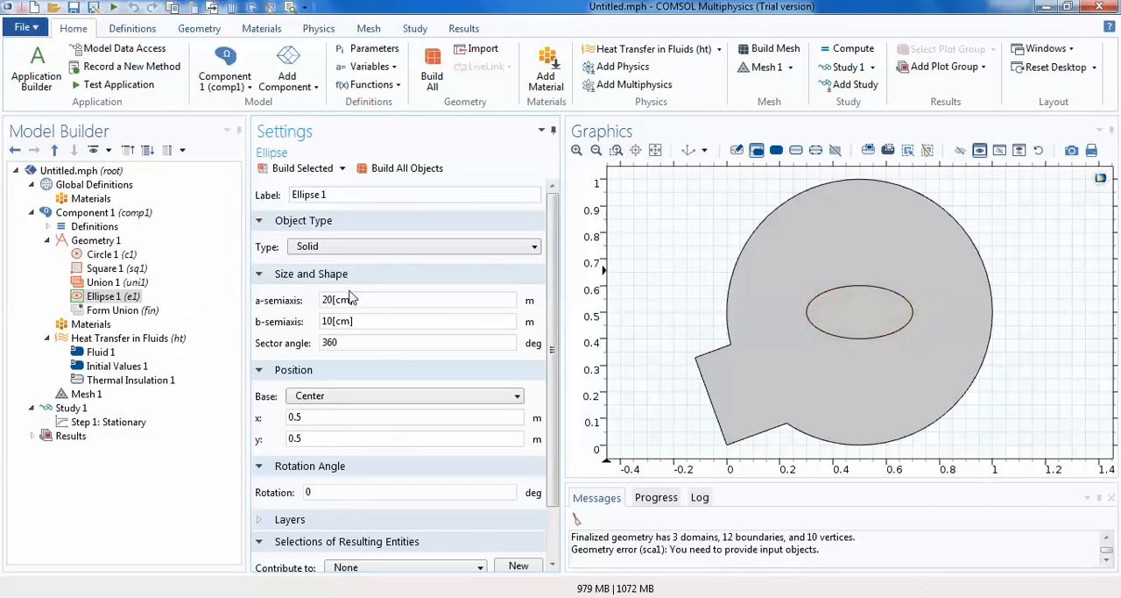
- Add a Difference feature to Geometry 1 with the merged circle-square union as the object to add
{"action": "left_click", "coordinate": [102, 241]}
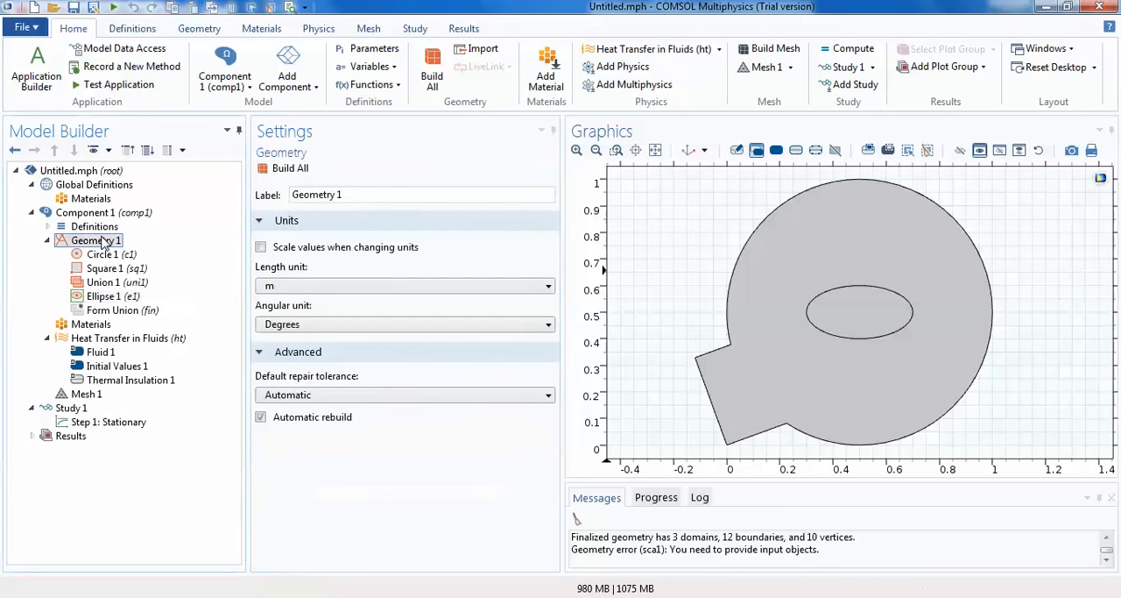
{"action": "right_click", "coordinate": [103, 243]}
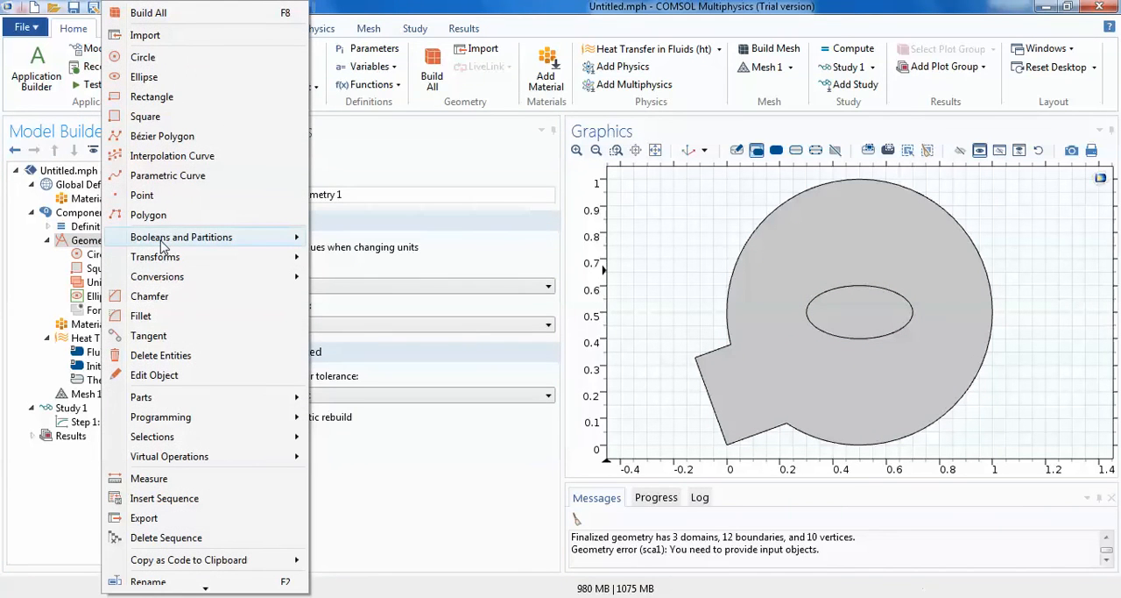
{"action": "mouse_move", "coordinate": [175, 245]}
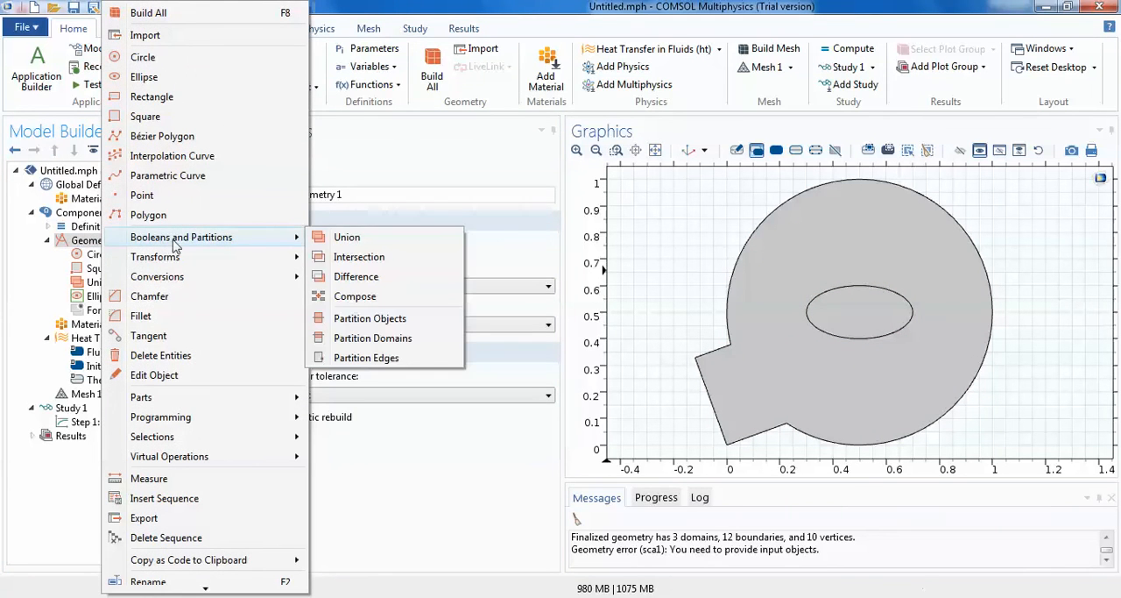
{"action": "left_click", "coordinate": [359, 276]}
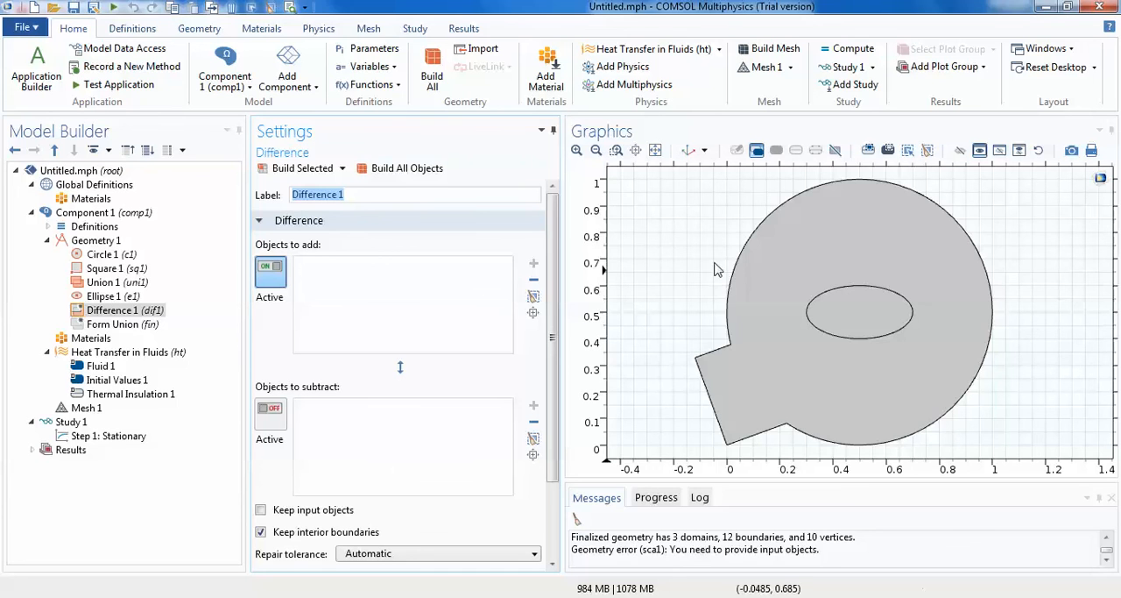
{"action": "left_click", "coordinate": [763, 259]}
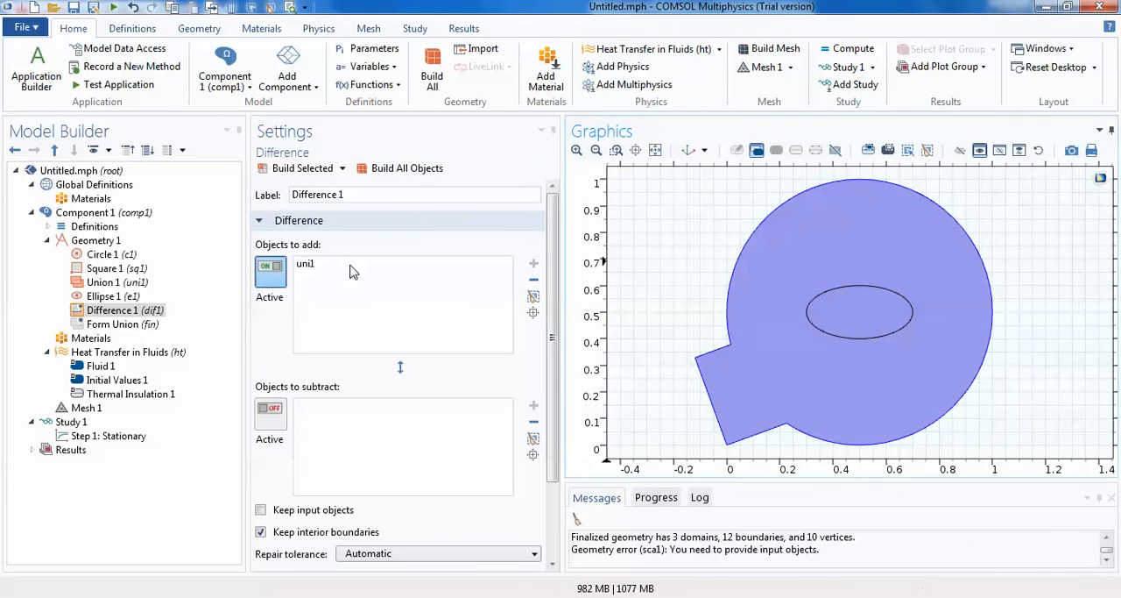
- Set the ellipse as the object to subtract, turn off Keep interior boundaries, and build all objects
{"action": "left_click", "coordinate": [341, 423]}
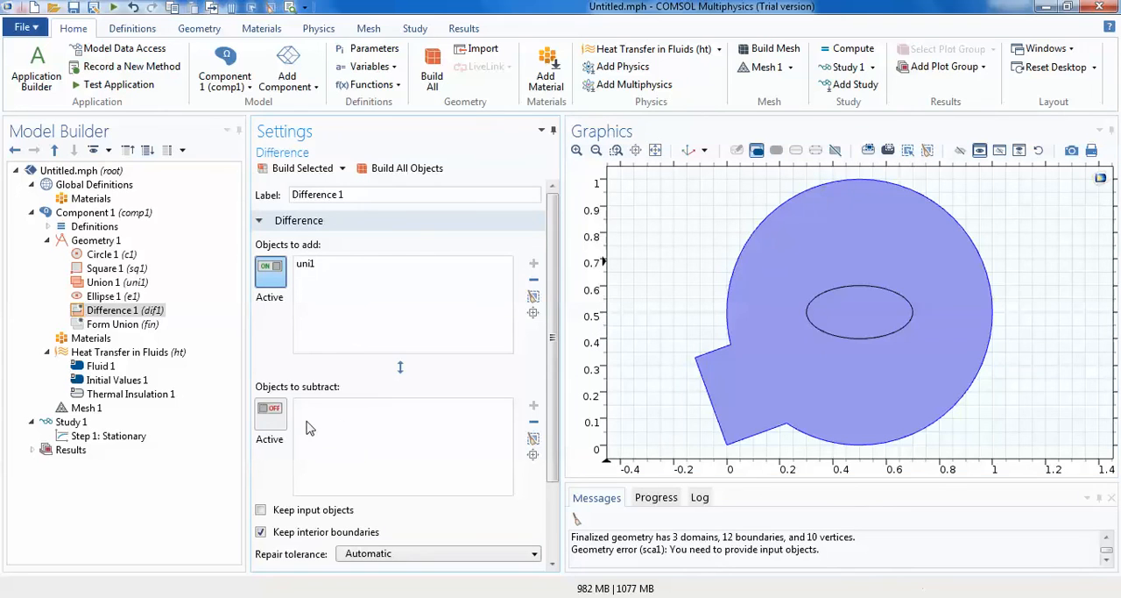
{"action": "left_click", "coordinate": [270, 409]}
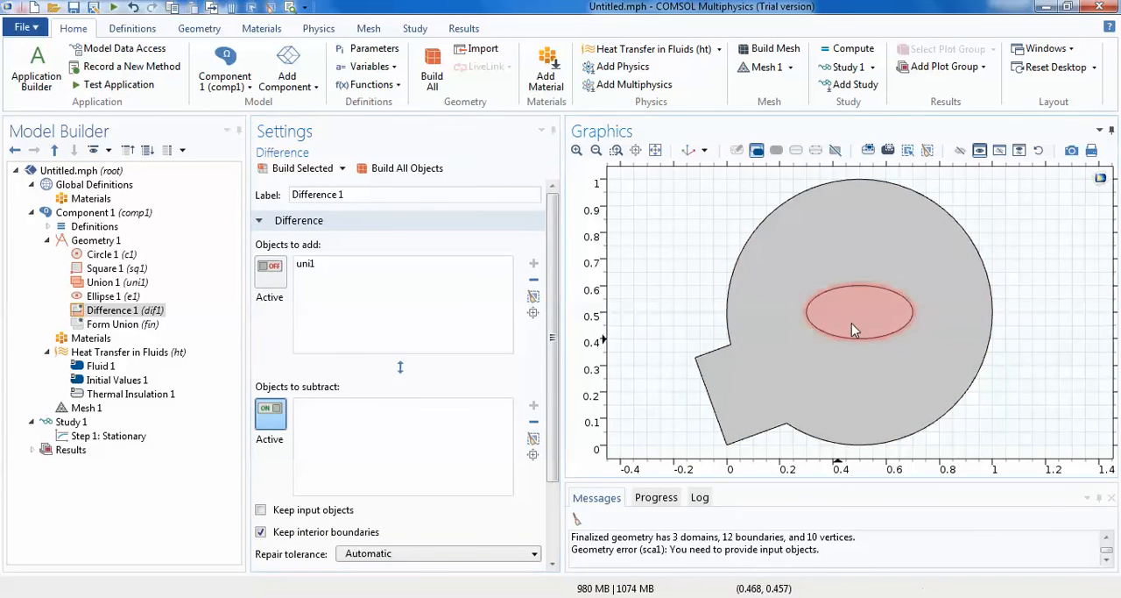
{"action": "left_click", "coordinate": [851, 323]}
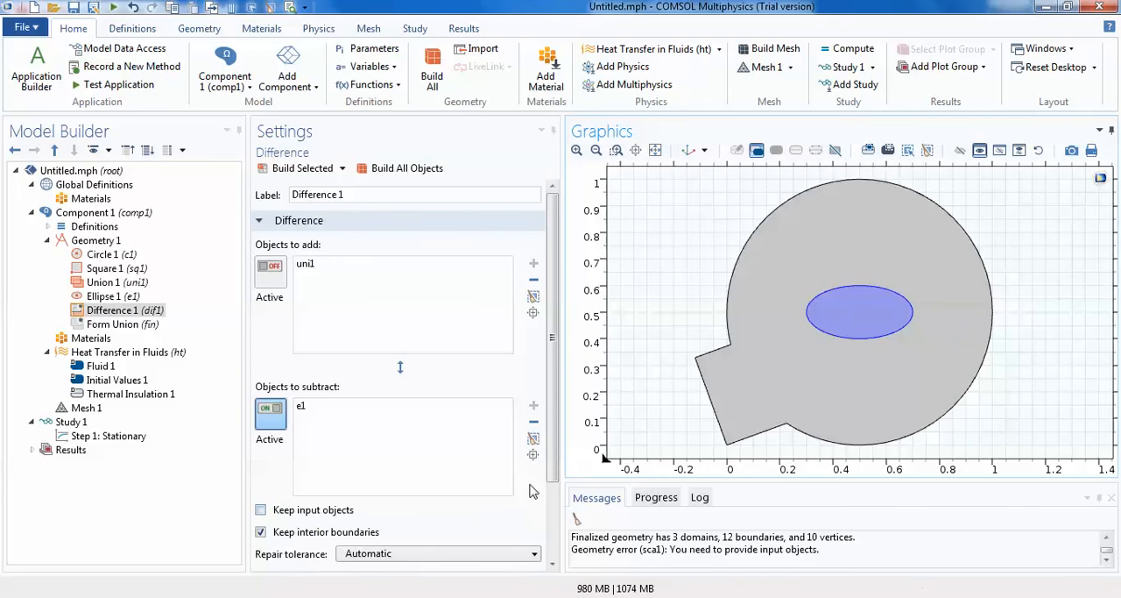
{"action": "scroll", "coordinate": [552, 491], "scroll_direction": "down", "scroll_amount": 3}
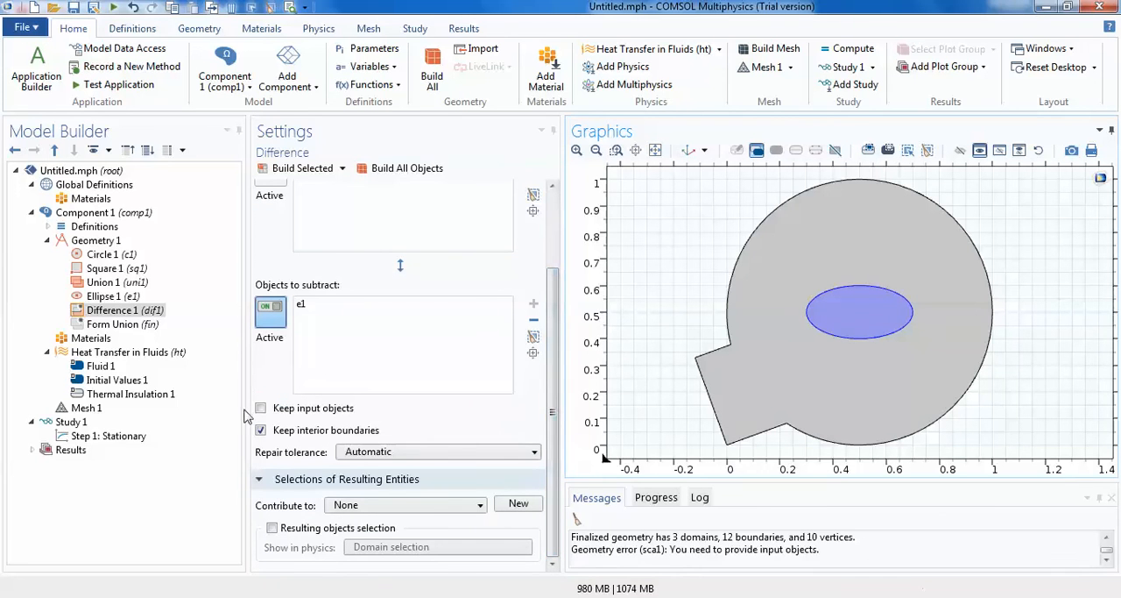
{"action": "left_click", "coordinate": [266, 430]}
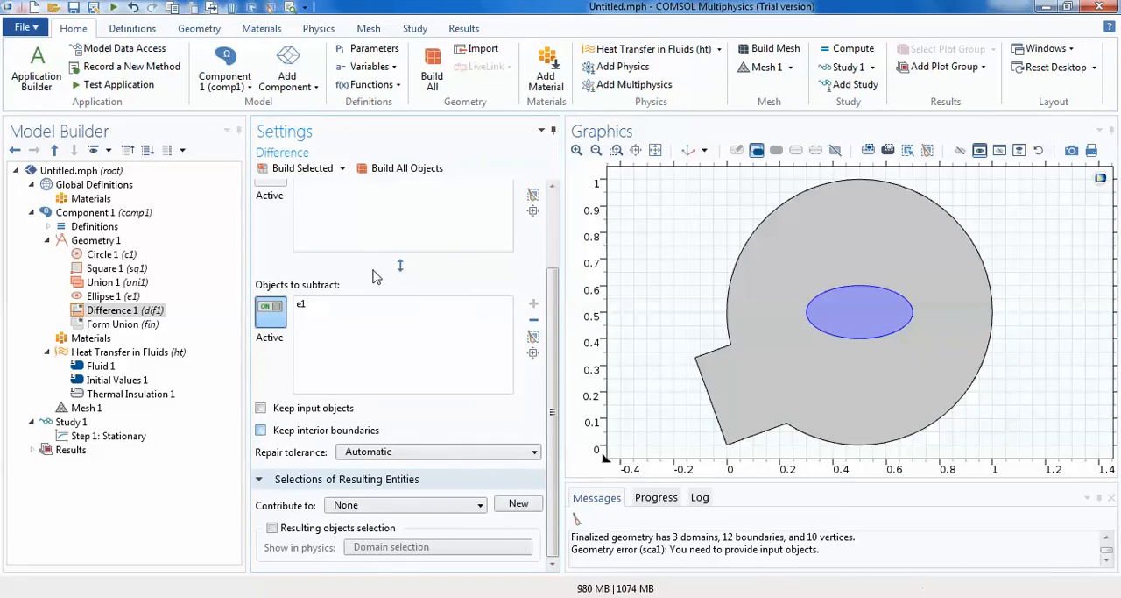
{"action": "left_click", "coordinate": [401, 167]}
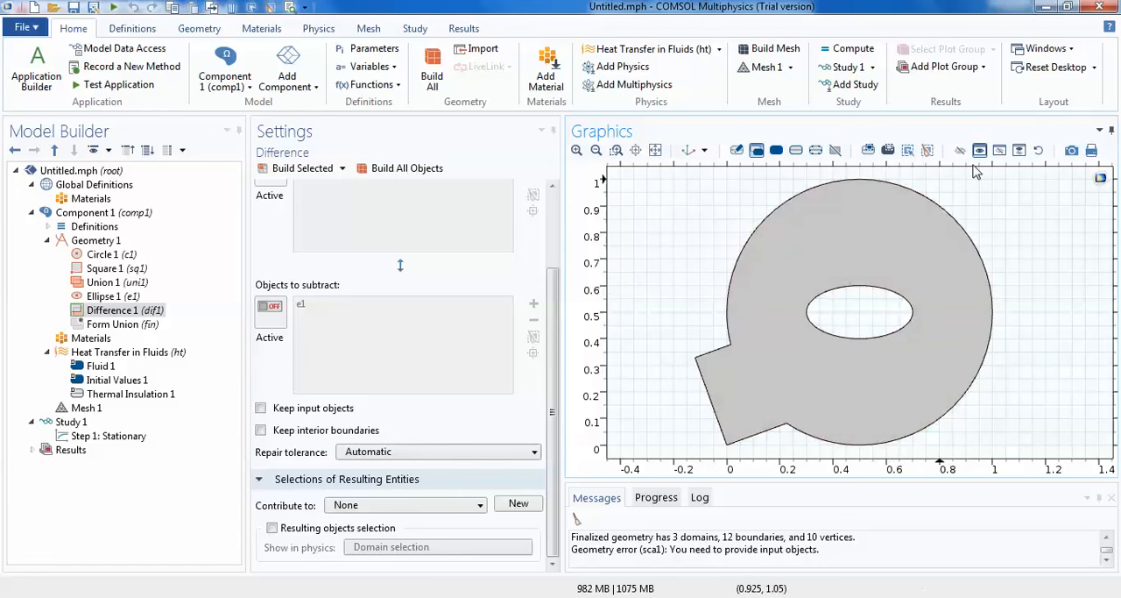
- Start an image snapshot of the geometry with Current size, layout elements excluded, File as target and TIFF format
{"action": "left_click", "coordinate": [1072, 152]}
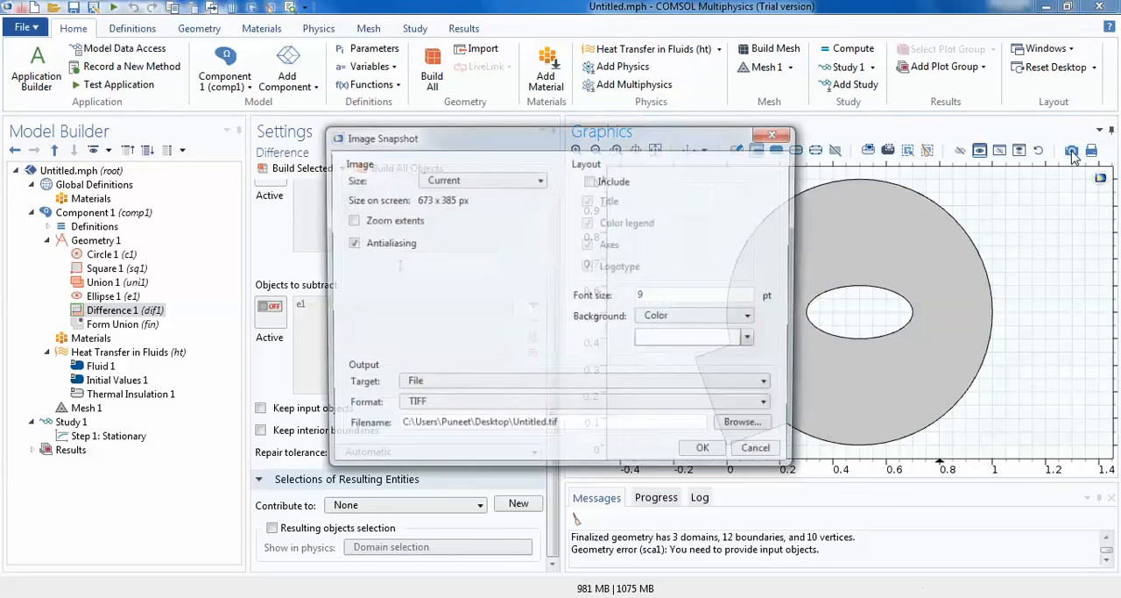
{"action": "left_click", "coordinate": [481, 181]}
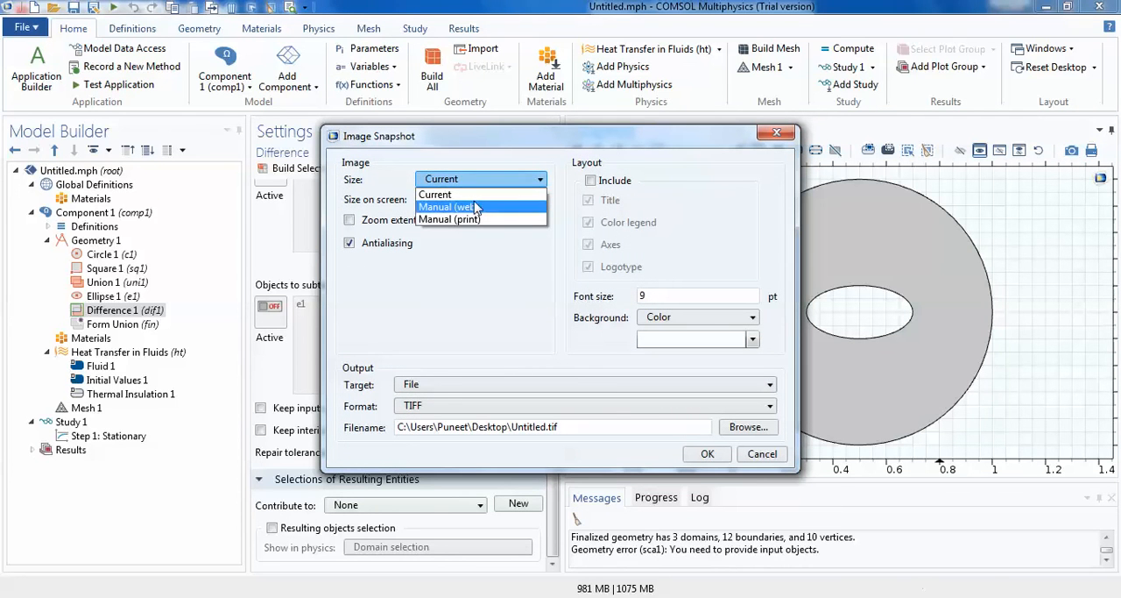
{"action": "left_click", "coordinate": [474, 195]}
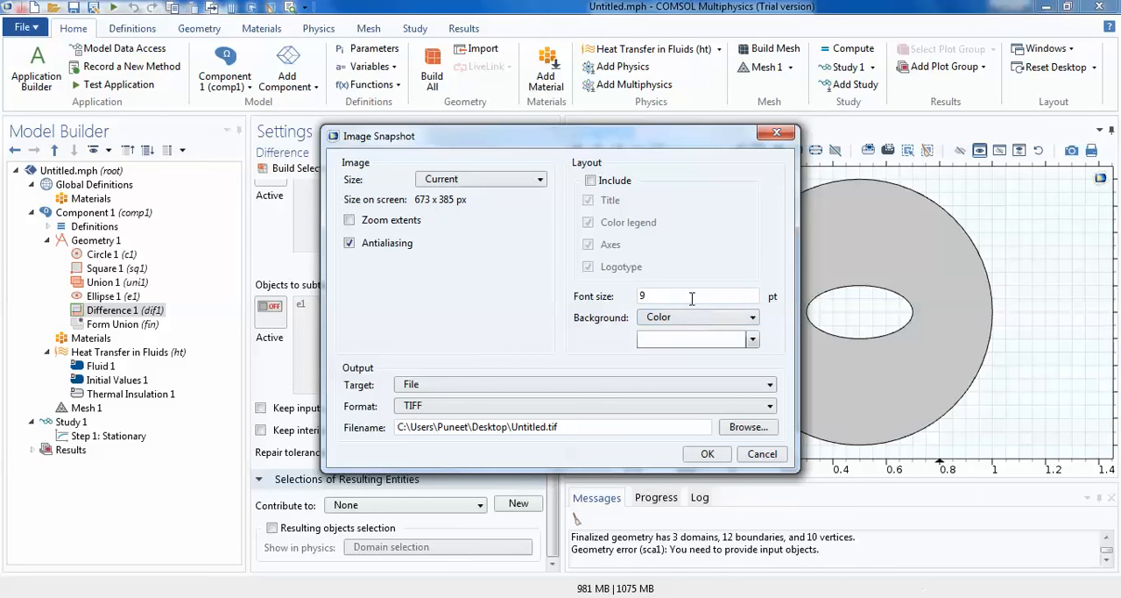
{"action": "left_click", "coordinate": [590, 180]}
{"action": "left_click", "coordinate": [591, 181]}
{"action": "left_click", "coordinate": [447, 387]}
{"action": "left_click", "coordinate": [447, 388]}
{"action": "left_click", "coordinate": [455, 407]}
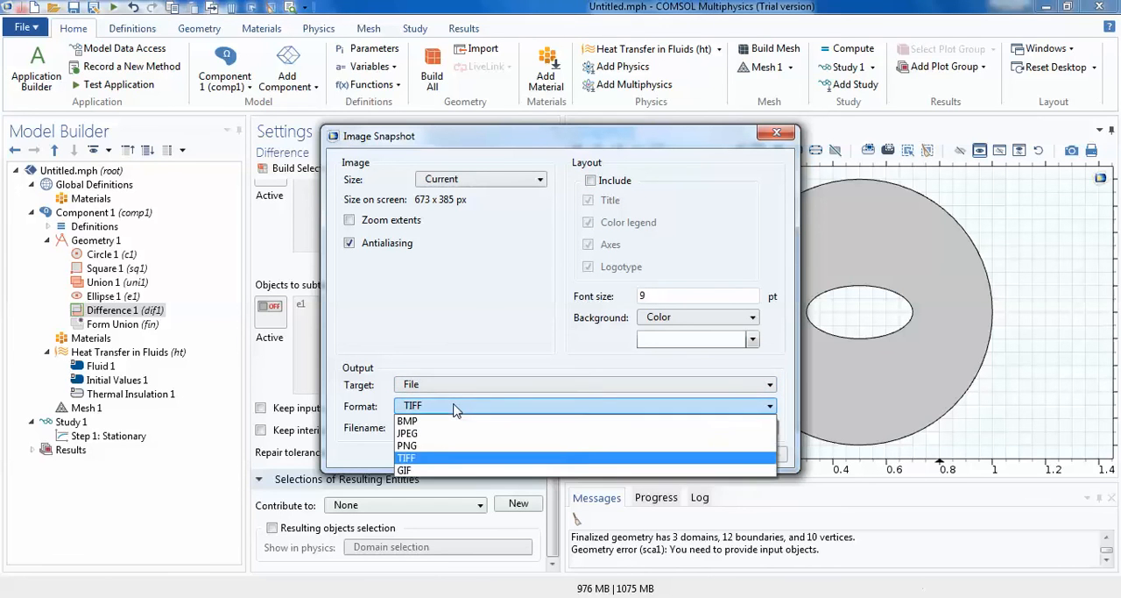
{"action": "left_click", "coordinate": [446, 462]}
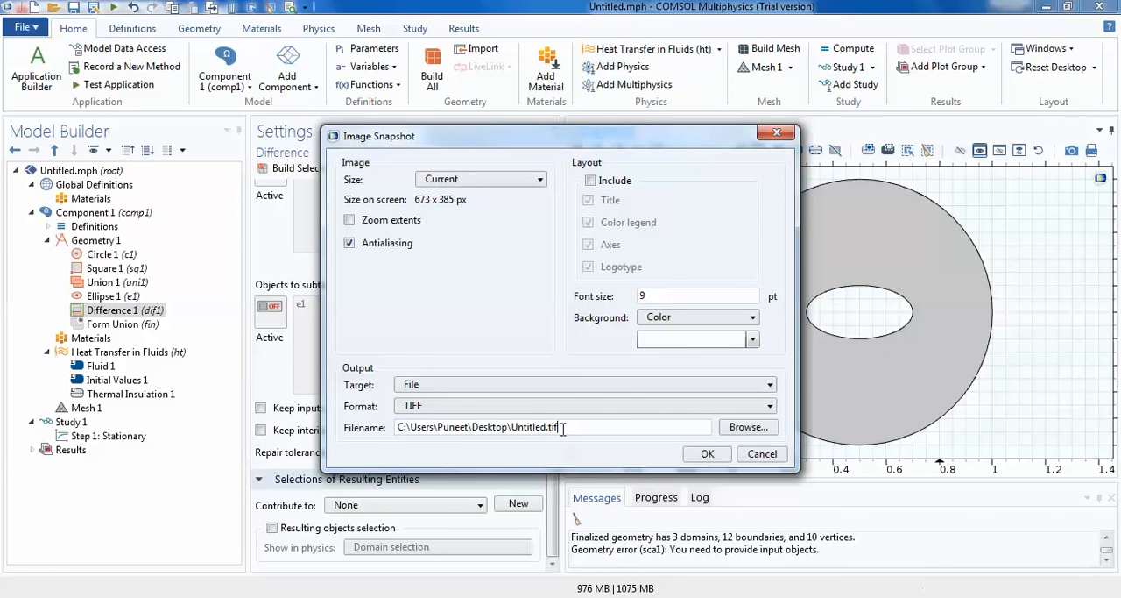
- Name the snapshot file model.tiff in the Desktop folder and save the image
{"action": "key", "text": "BackSpace"}
{"action": "key", "text": "BackSpace"}
{"action": "key", "text": "BackSpace"}
{"action": "key", "text": "BackSpace"}
{"action": "key", "text": "BackSpace"}
{"action": "key", "text": "BackSpace"}
{"action": "key", "text": "BackSpace"}
{"action": "key", "text": "BackSpace"}
{"action": "key", "text": "BackSpace"}
{"action": "type", "text": "md"}
{"action": "type", "text": "odel"}
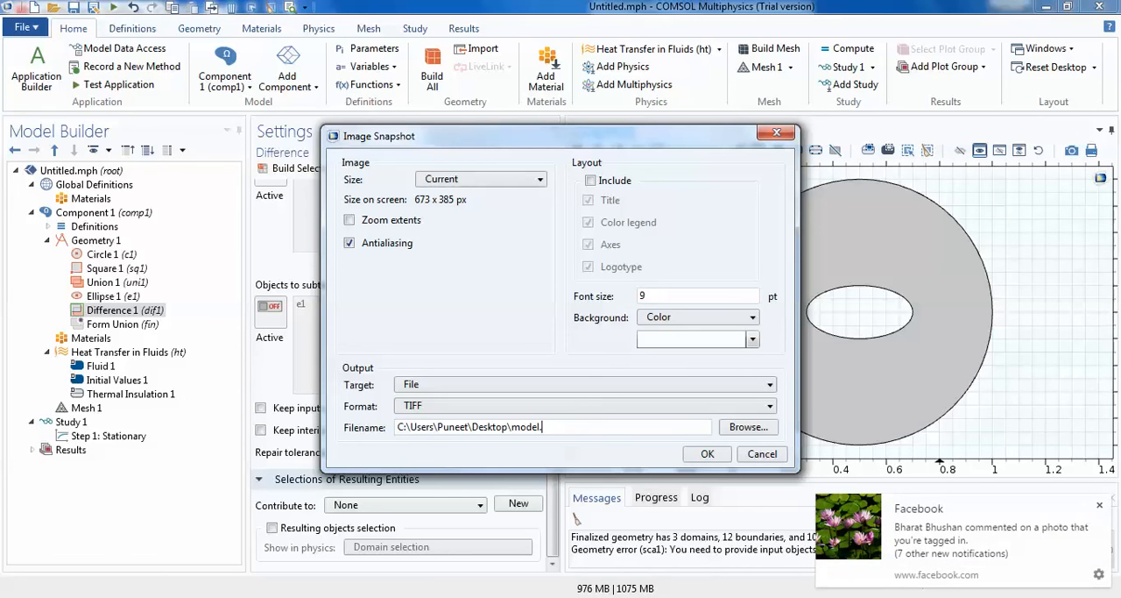
{"action": "left_click", "coordinate": [1099, 507]}
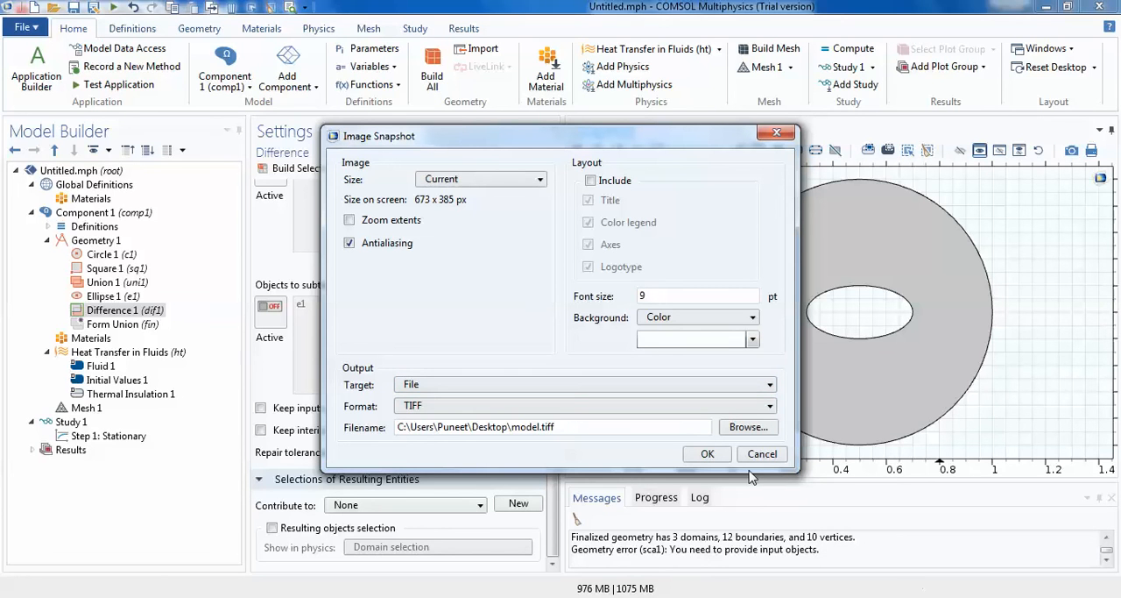
{"action": "left_click", "coordinate": [707, 454]}
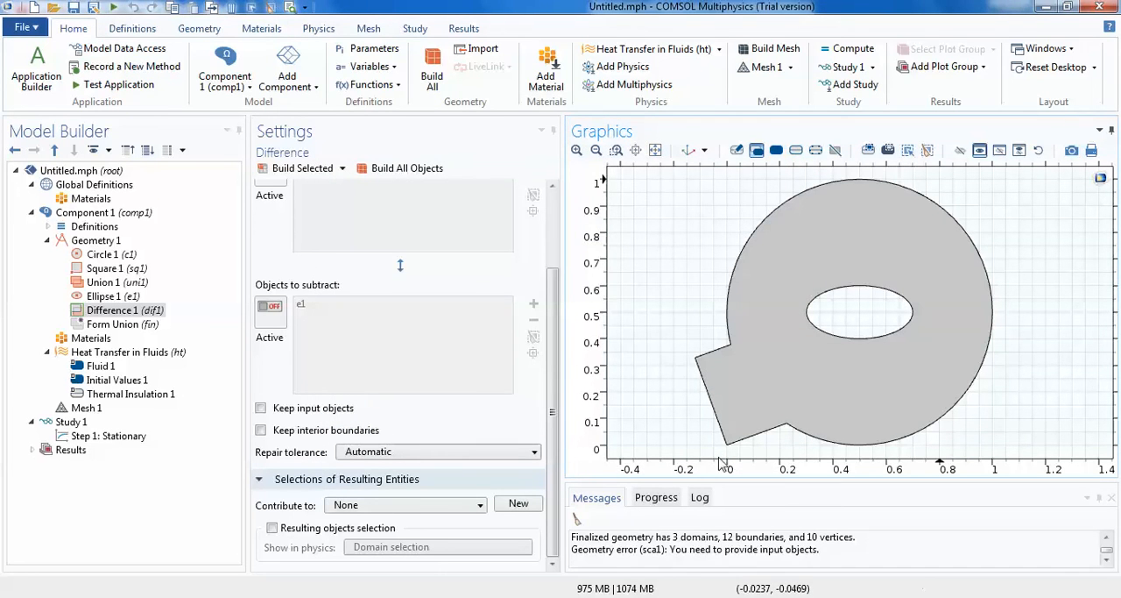
- Open the saved model.tiff from the desktop to check the exported image, and return to COMSOL Multiphysics
{"action": "left_click", "coordinate": [1048, 7]}
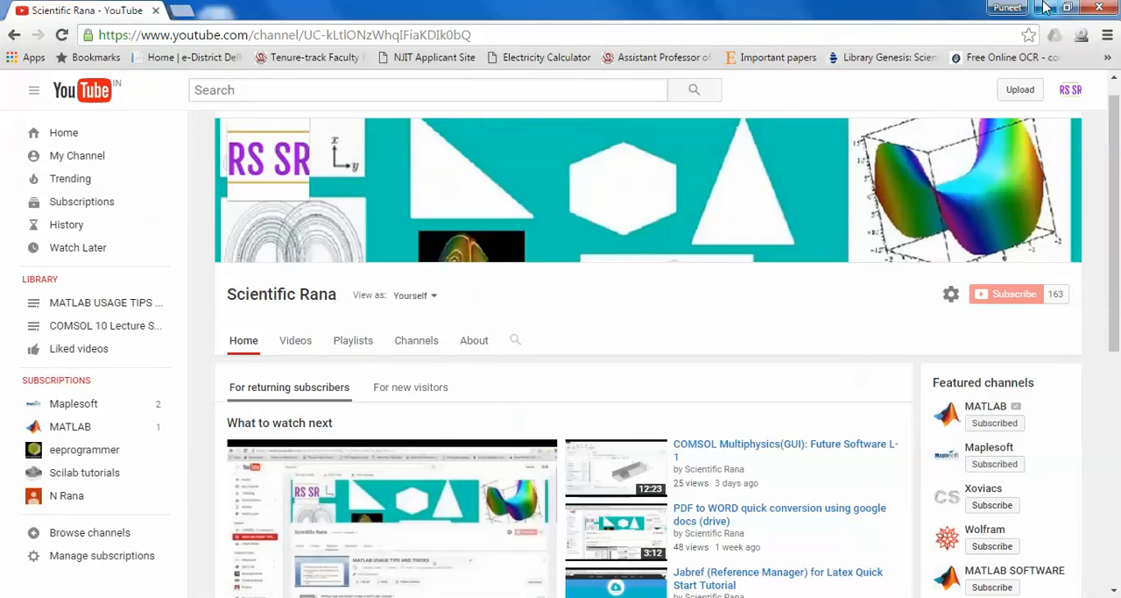
{"action": "left_click", "coordinate": [1049, 9]}
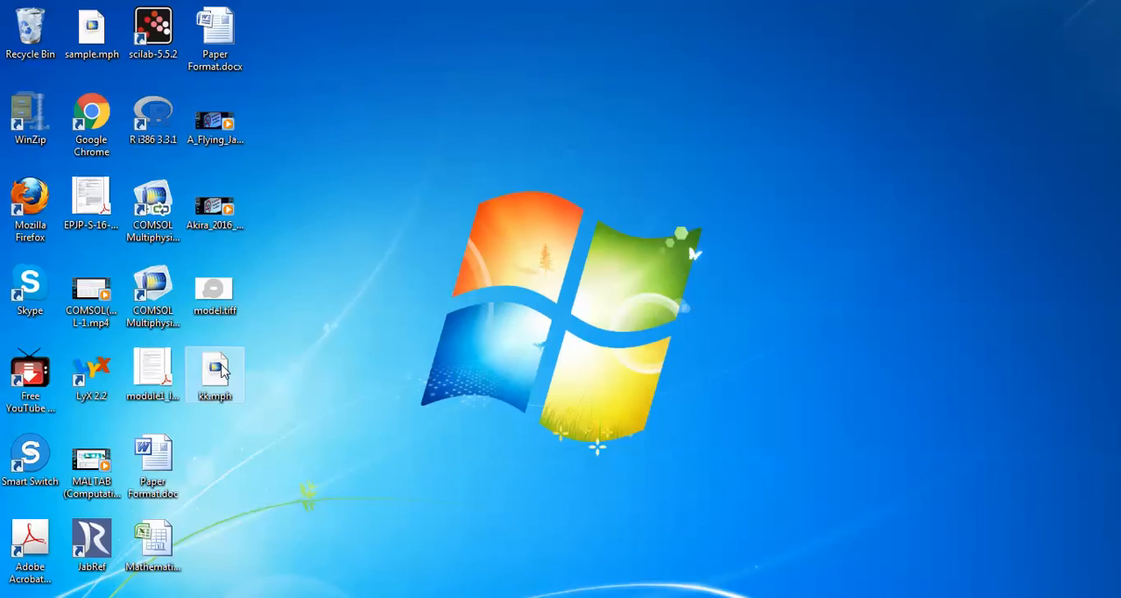
{"action": "double_click", "coordinate": [223, 300]}
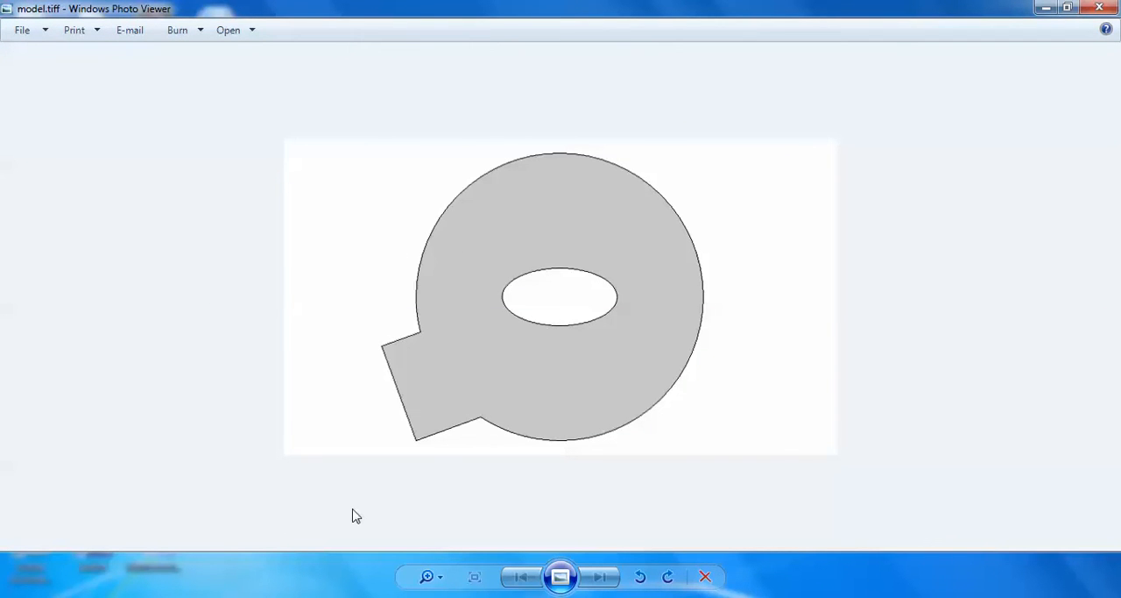
{"action": "left_click", "coordinate": [276, 596]}
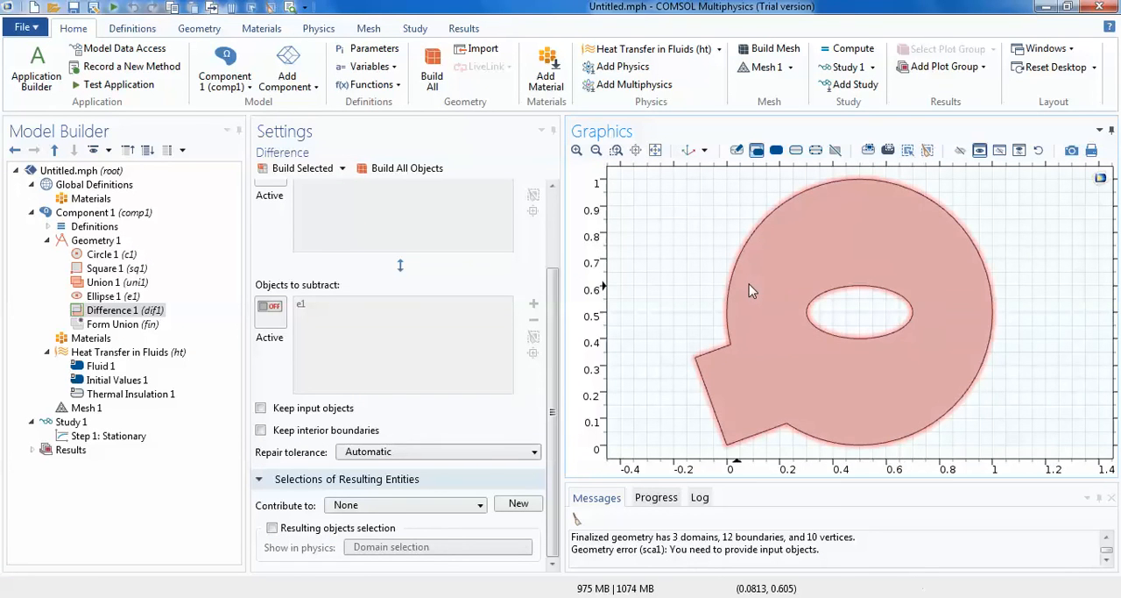